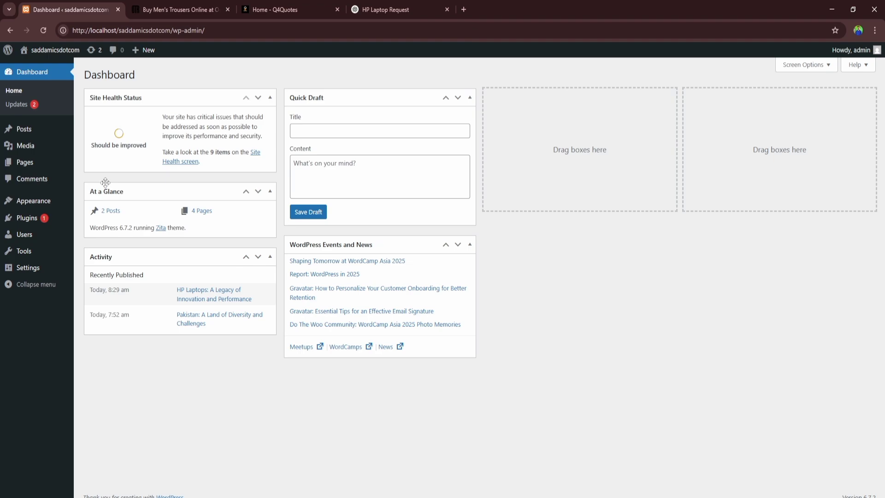
Step: Open the list of all posts and examine the category assigned to each post in the Categories column
mouse_move(29, 128)
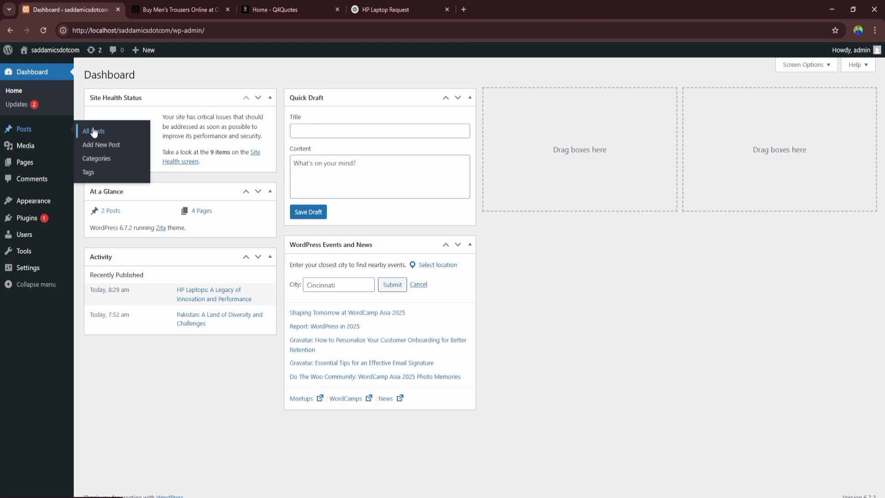
left_click(111, 133)
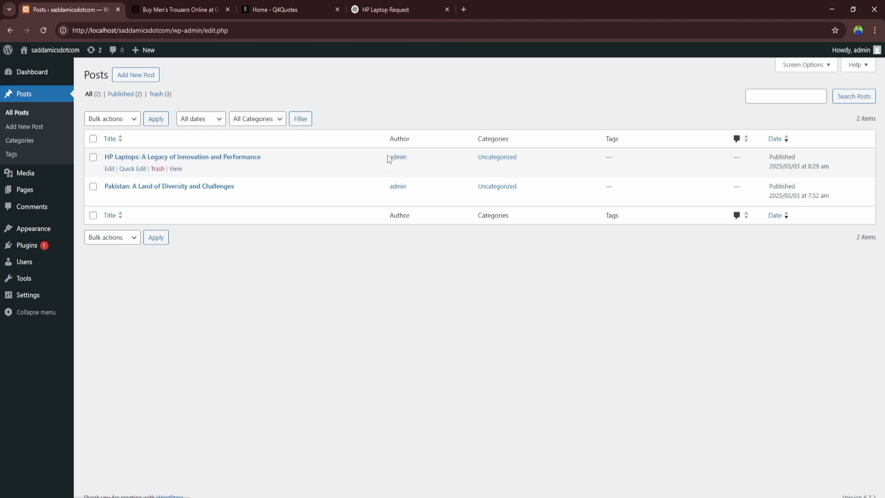
left_click_drag(509, 139, 485, 144)
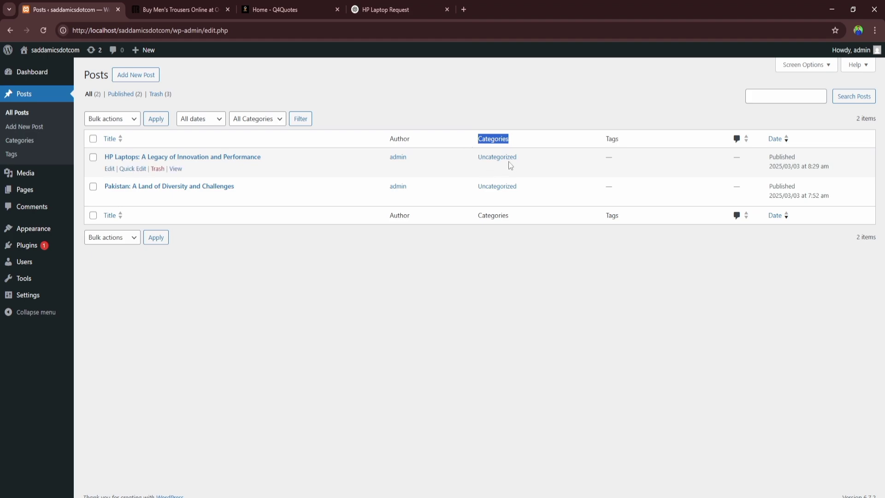
left_click_drag(518, 157, 475, 162)
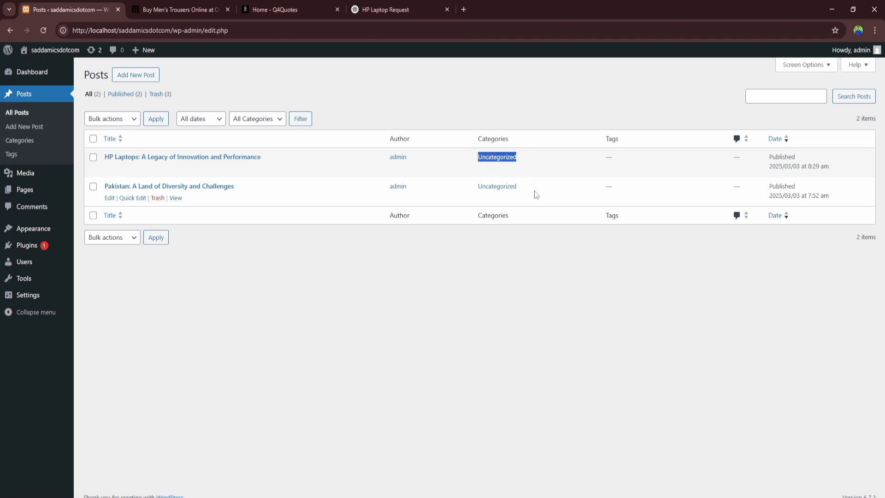
left_click_drag(533, 194, 507, 191)
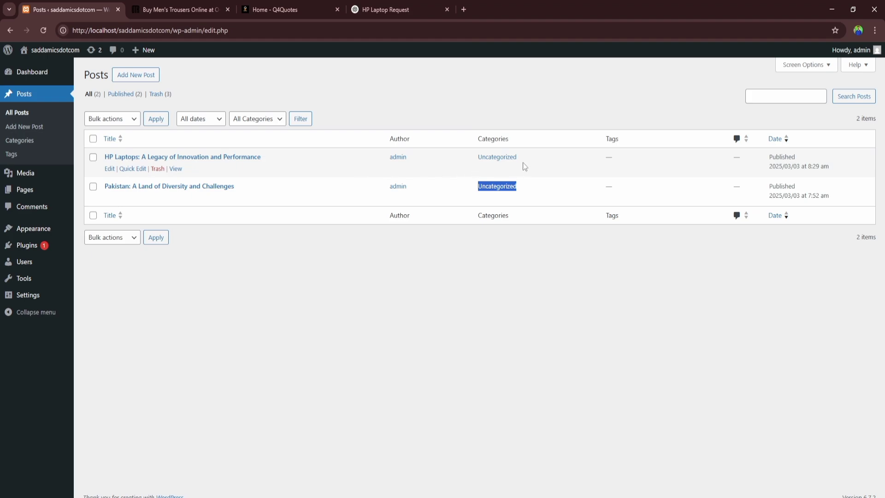
left_click_drag(520, 158, 466, 172)
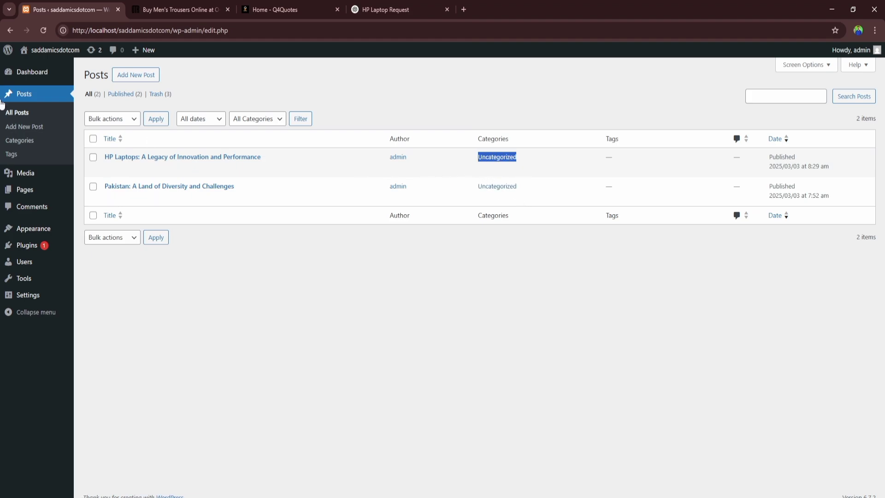
left_click_drag(511, 138, 477, 142)
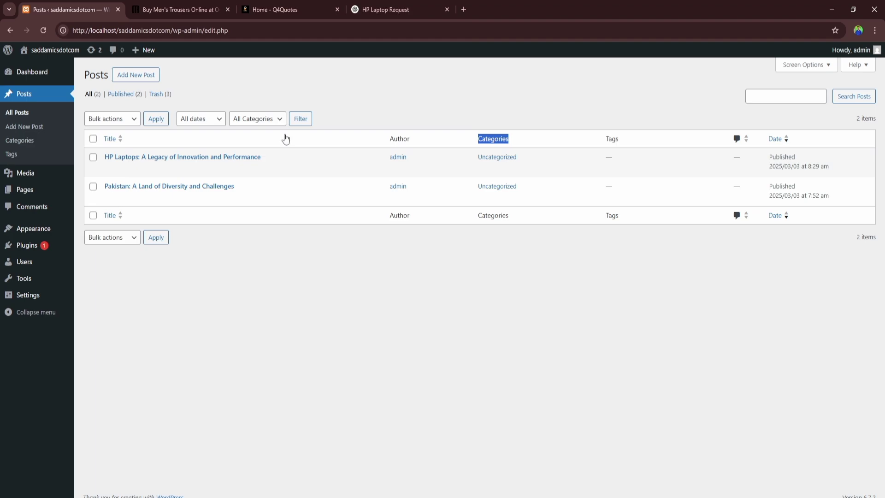
Step: Visit the live saddamicsdotcom site and look through its Home page from start to end
mouse_move(51, 54)
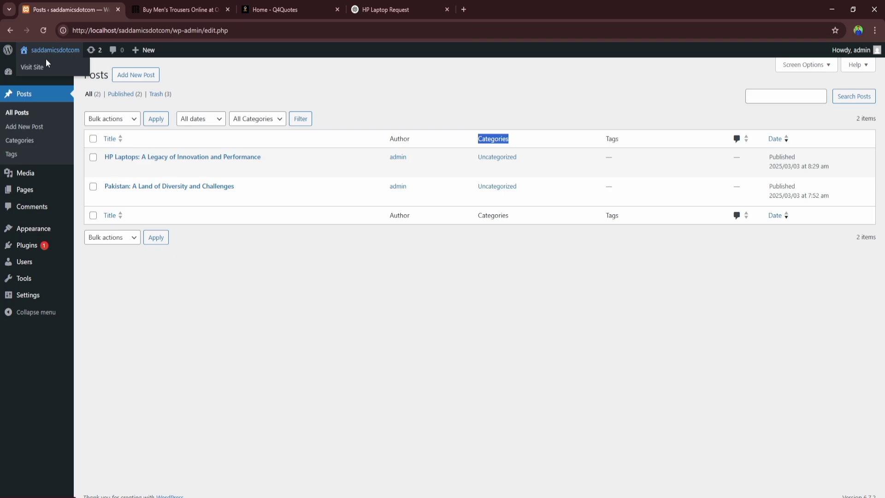
left_click(40, 68)
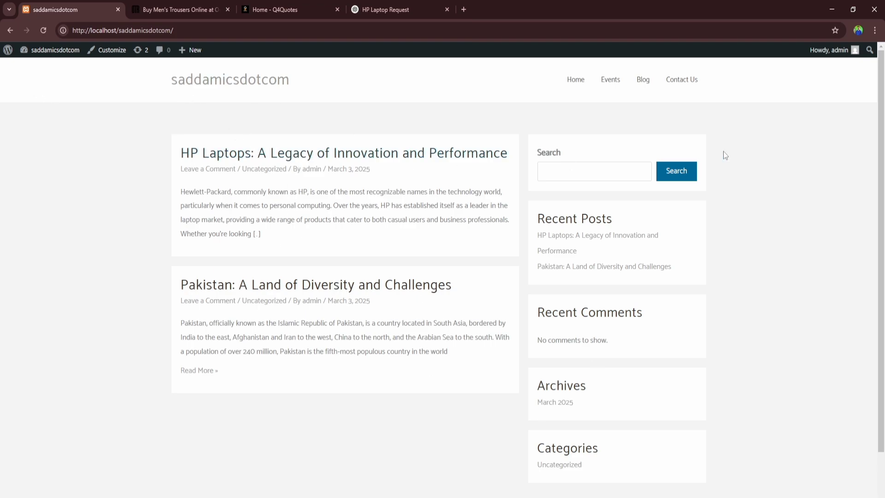
left_click(579, 82)
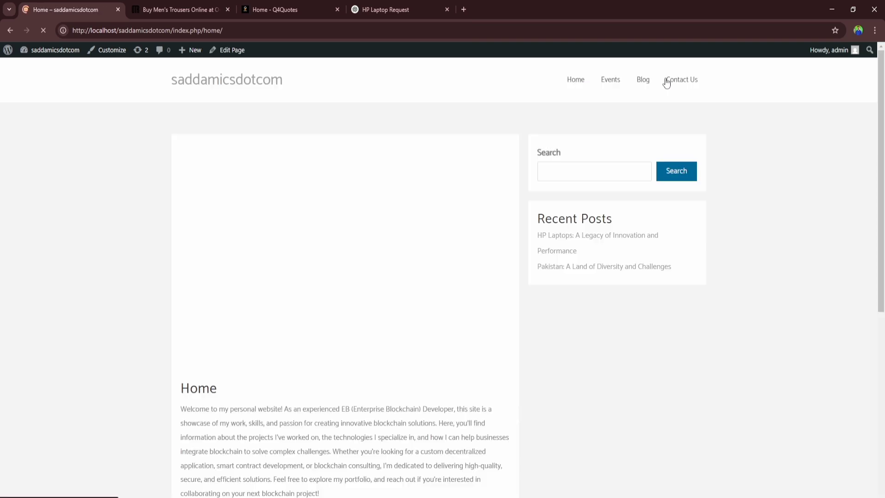
scroll(390, 216, "down", 8)
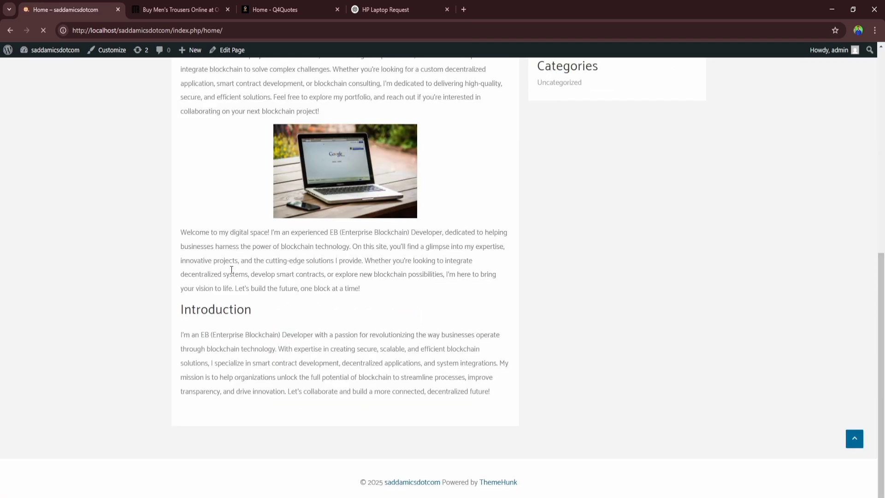
scroll(240, 350, "up", 8)
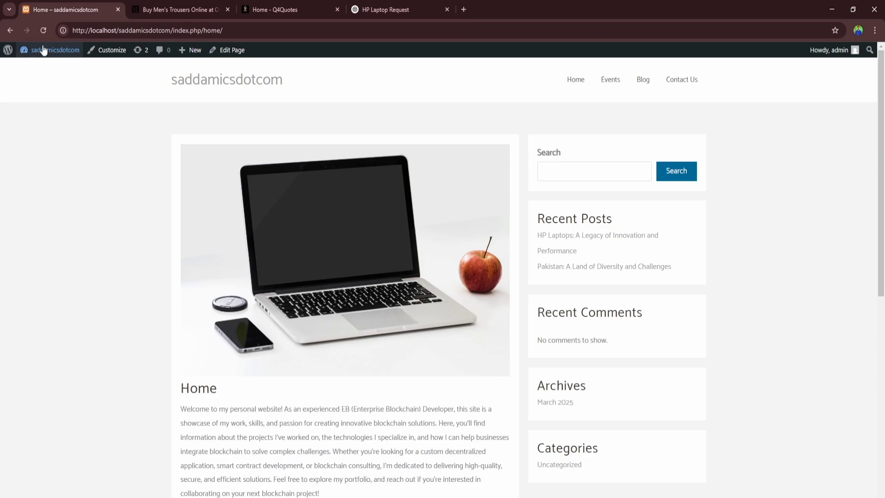
Step: Go back through the dashboard to the site's front page and read through the post "HP Laptops: A Legacy of Innovation and Performance"
mouse_move(43, 50)
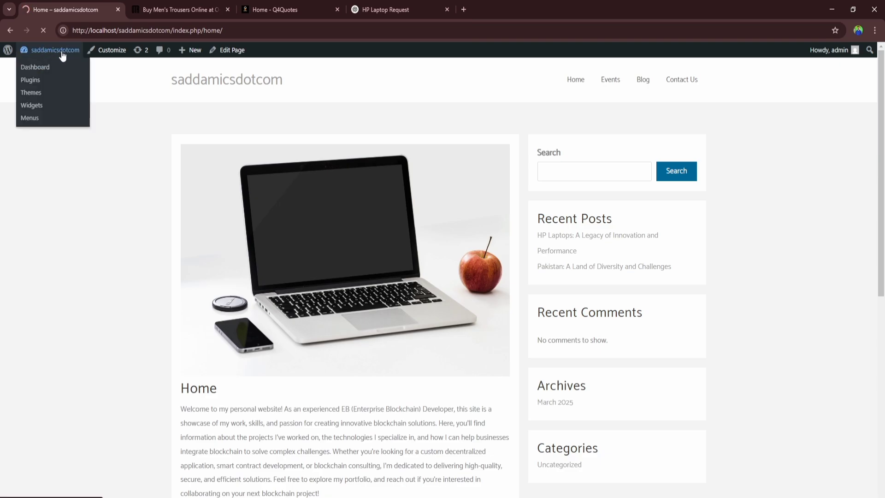
left_click(56, 60)
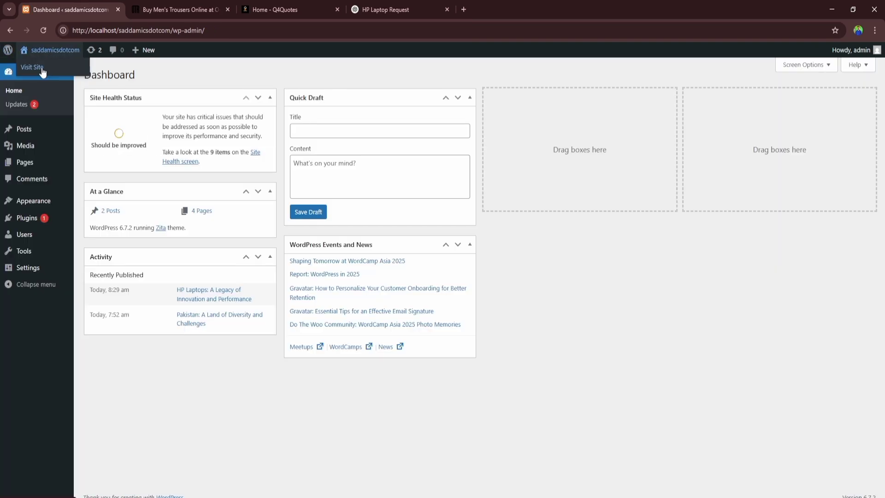
left_click(42, 69)
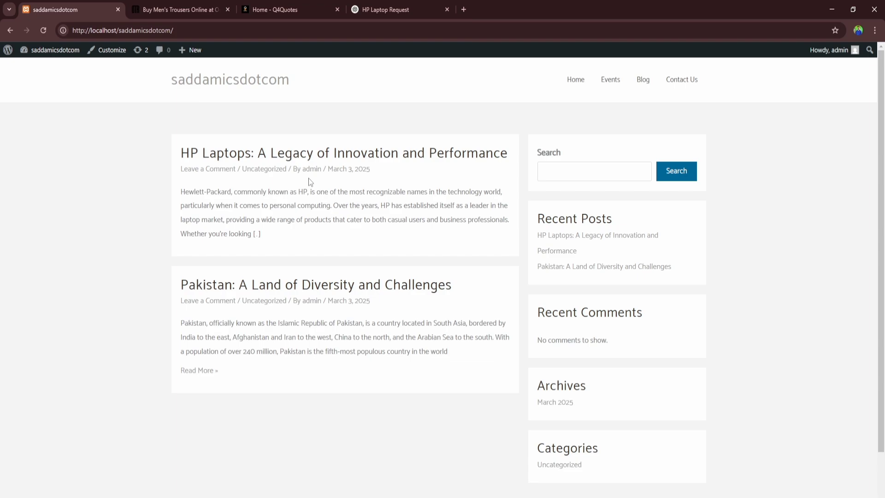
left_click(285, 153)
left_click(316, 154)
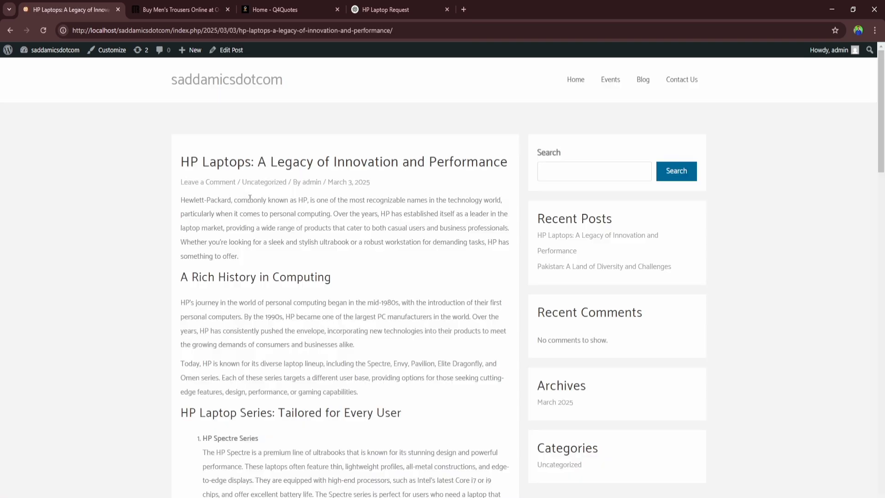
scroll(248, 221, "down", 20)
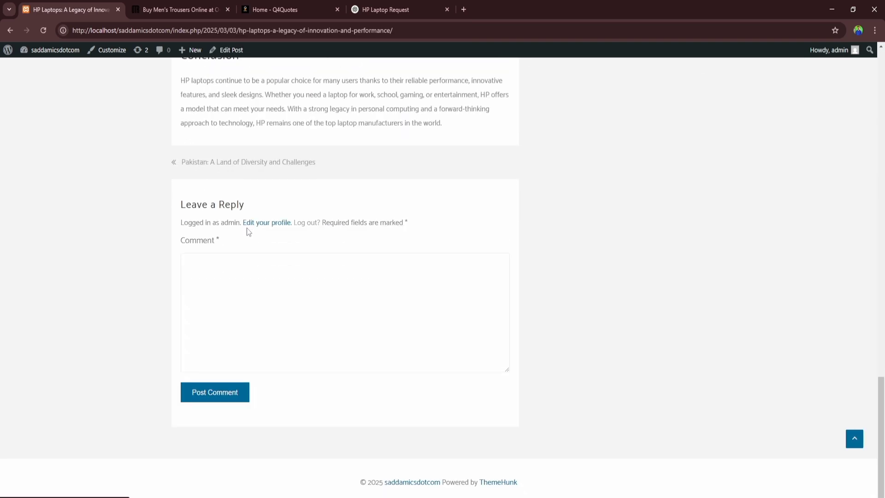
scroll(247, 228, "up", 20)
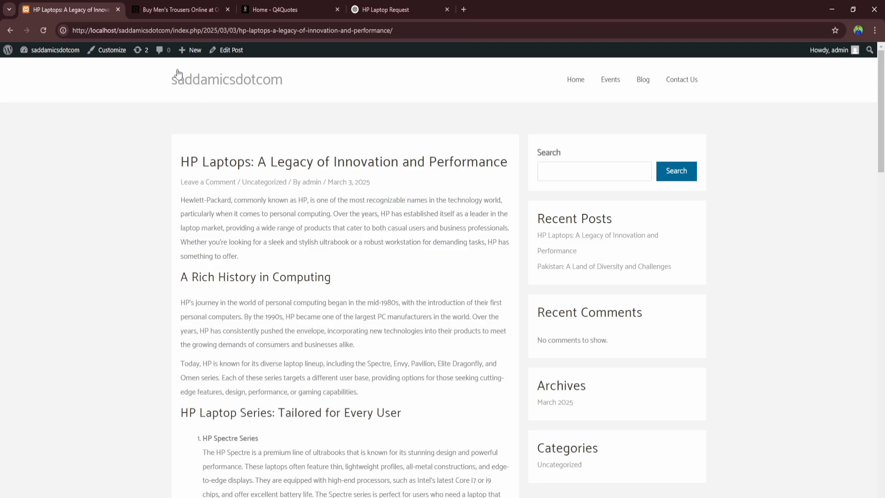
Step: Return via the dashboard to the site's front page and read through the post "Pakistan: A Land of Diversity and Challenges"
left_click(50, 64)
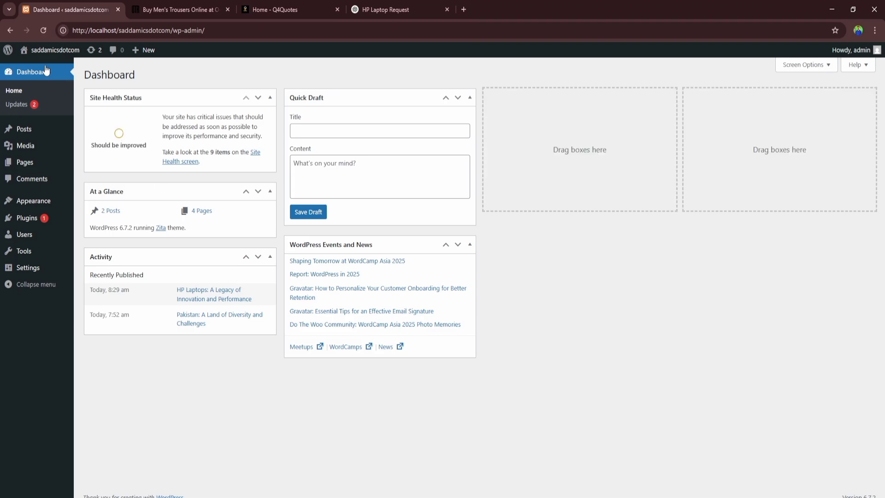
left_click(55, 69)
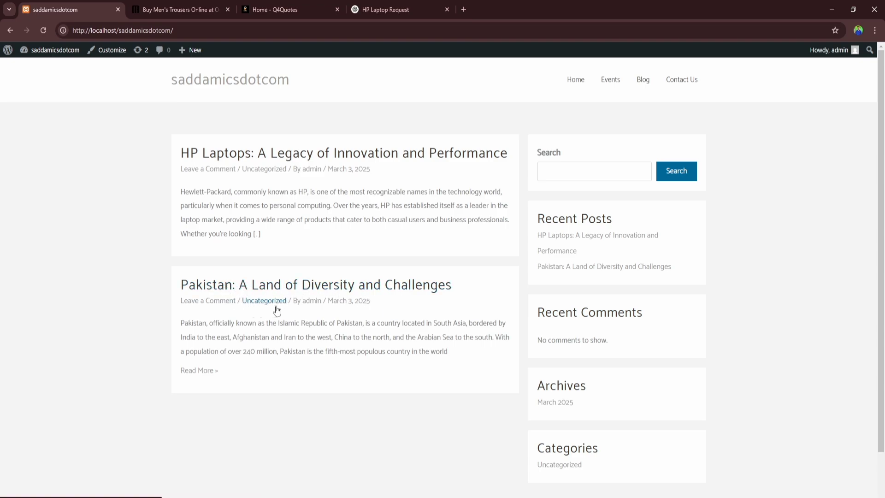
left_click(352, 287)
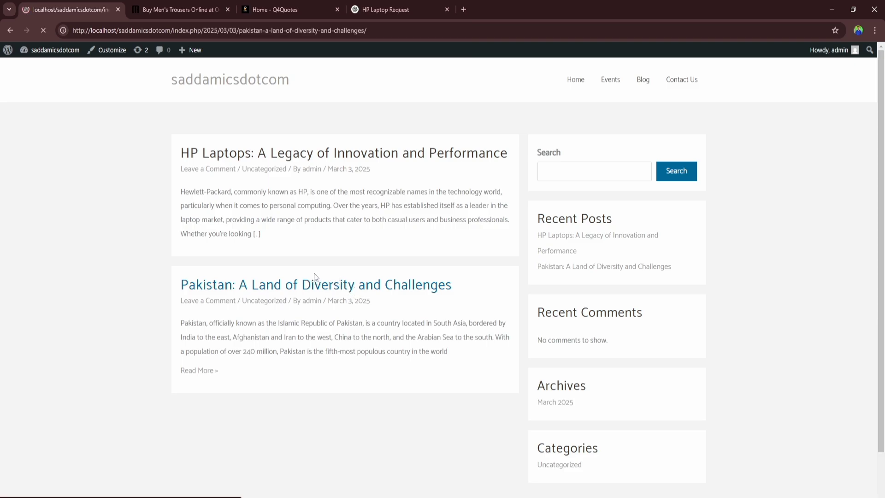
scroll(345, 266, "down", 5)
scroll(345, 265, "down", 15)
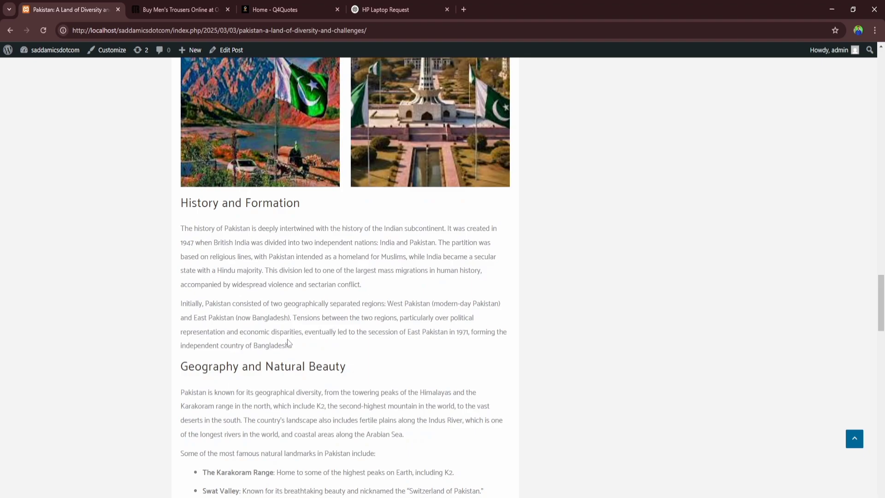
scroll(289, 343, "up", 5)
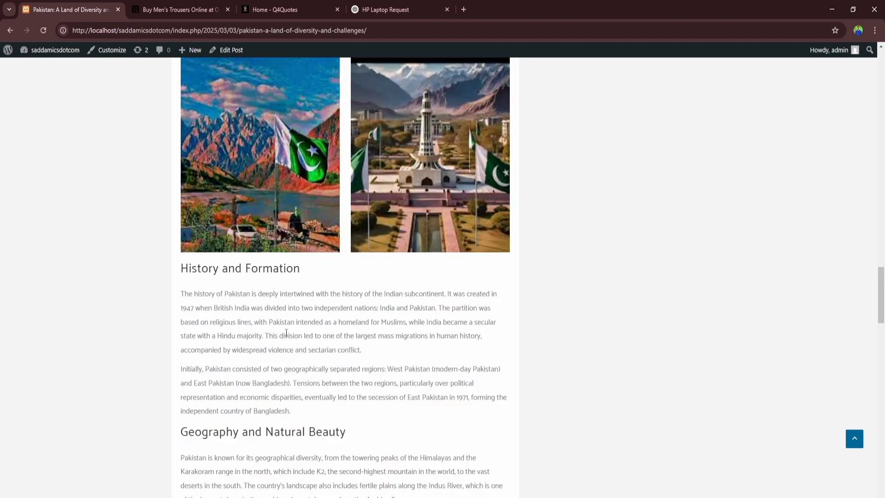
scroll(315, 311, "down", 20)
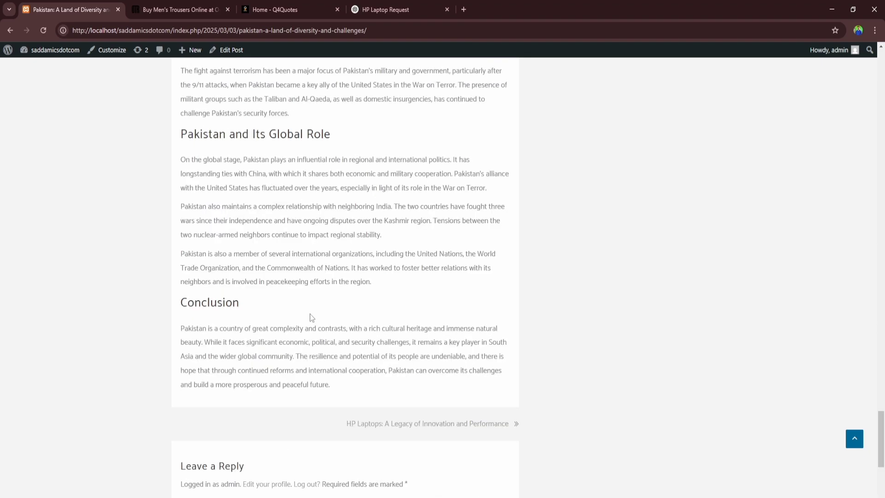
scroll(310, 314, "down", 5)
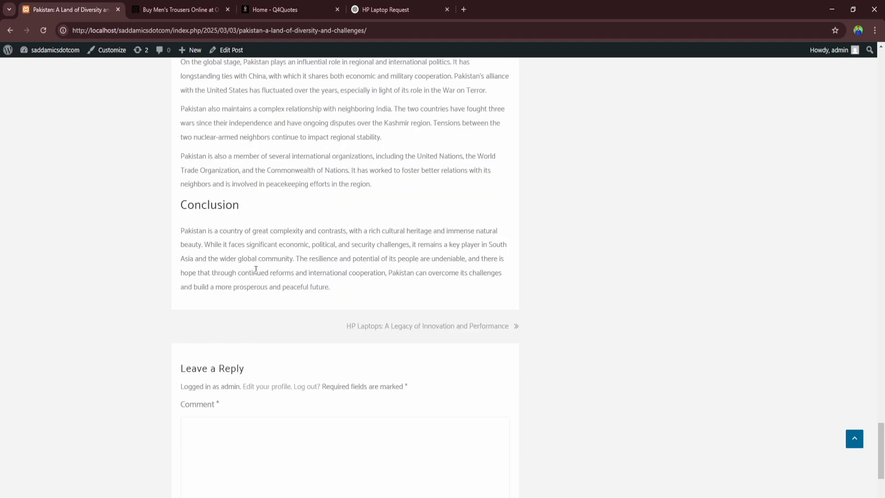
scroll(292, 239, "up", 3)
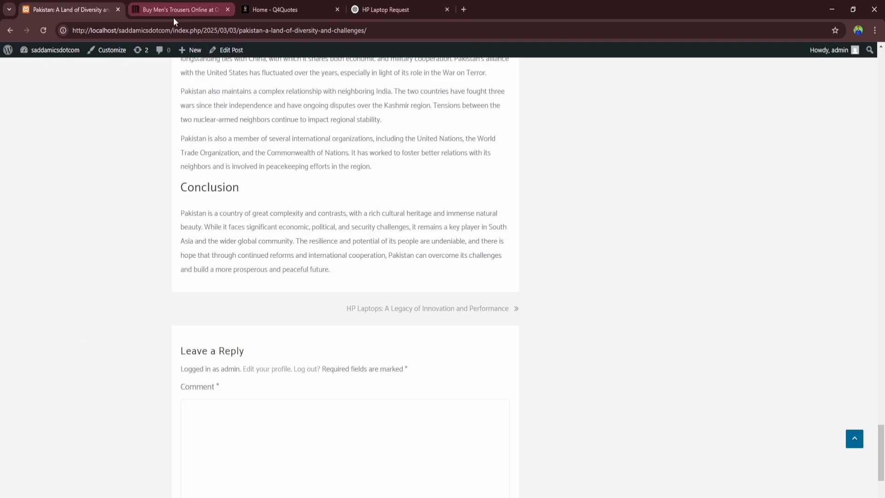
Step: Switch to the Outfitters store page and examine how its navigation groups products under Men, Women and Juniors
left_click(163, 11)
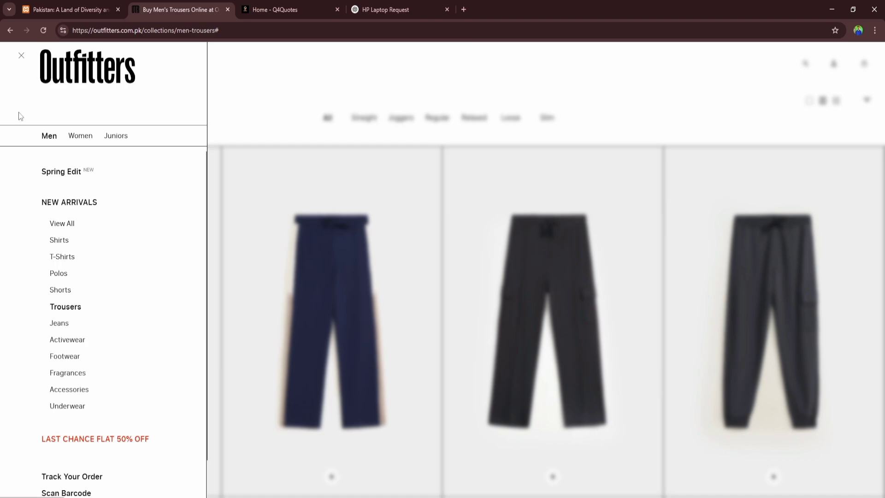
left_click(22, 57)
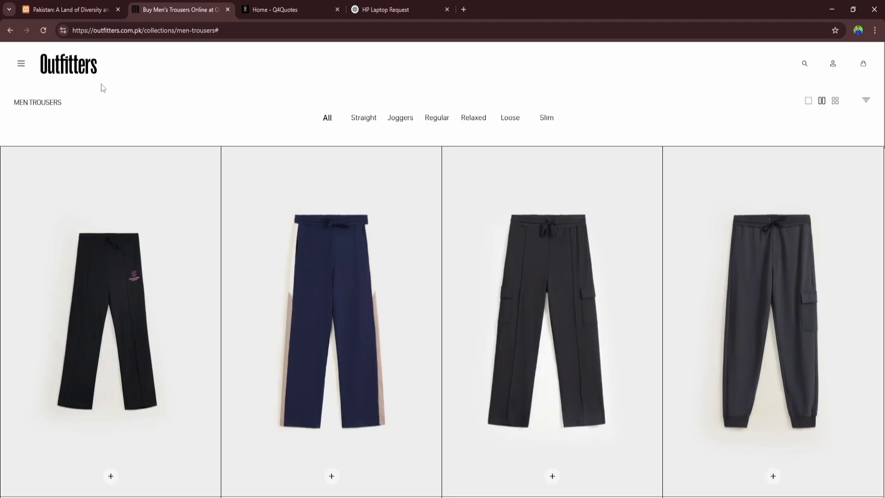
left_click(20, 68)
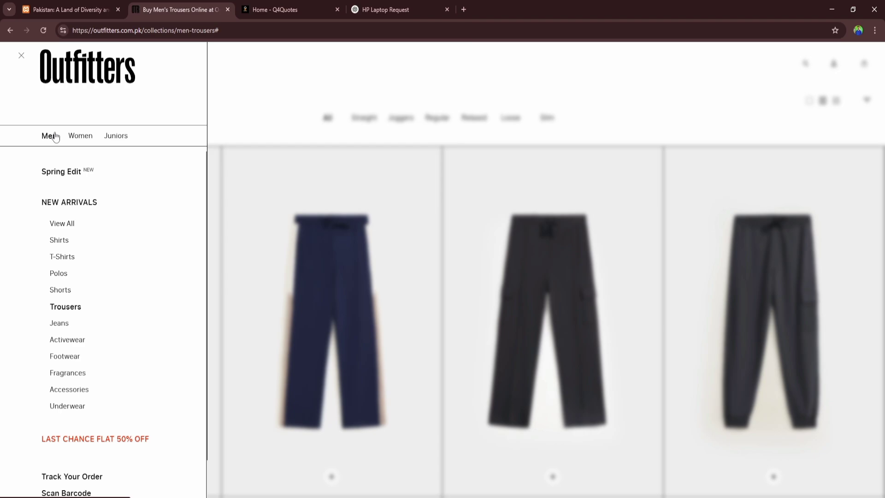
left_click(86, 138)
left_click(115, 137)
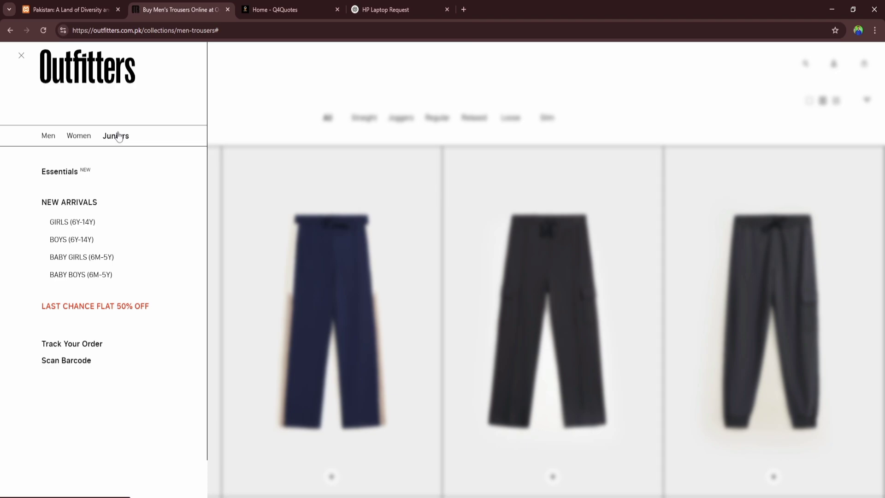
left_click(49, 135)
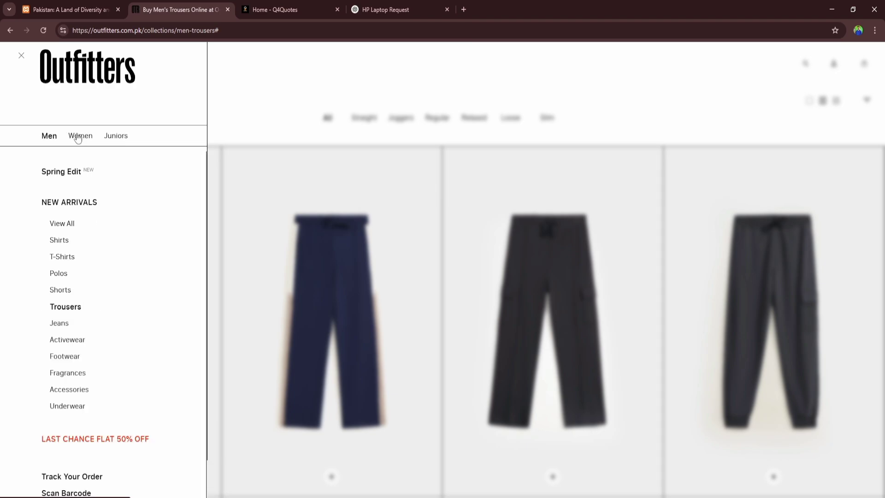
left_click(77, 137)
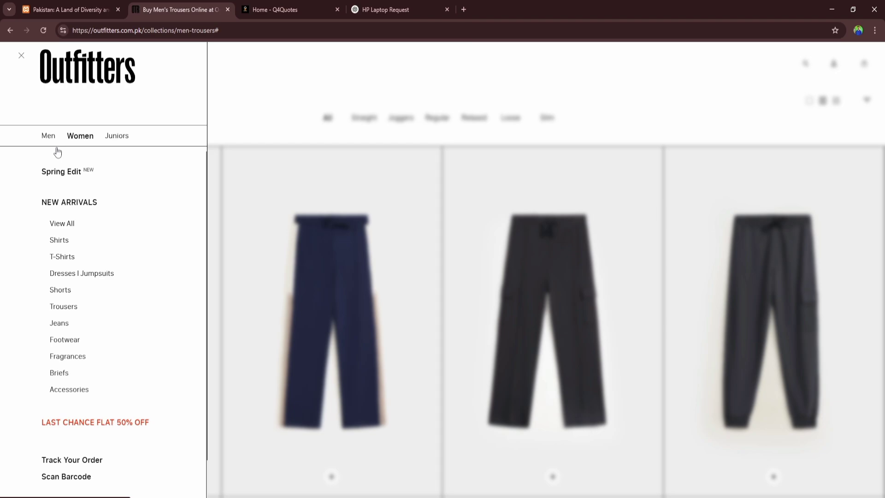
mouse_move(116, 136)
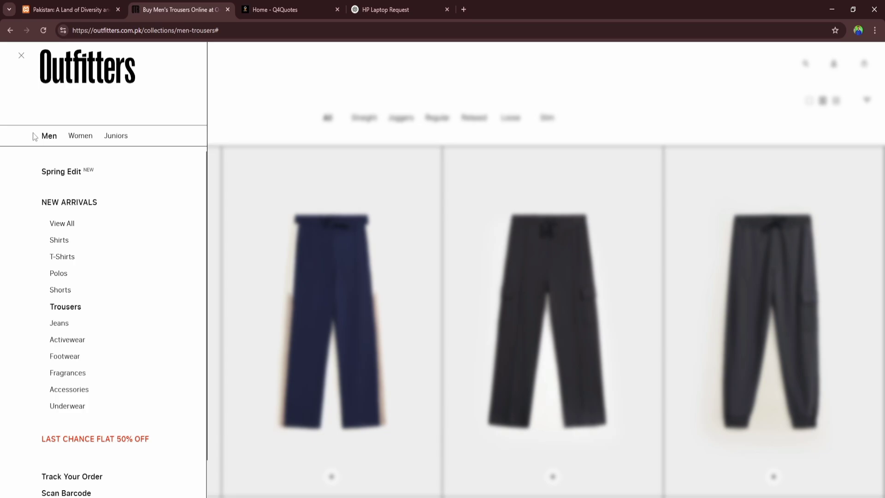
Step: Switch to the Q4Quotes site and examine how its Quotes and Urdu Stories menus group content into categories
key("ctrl+Tab")
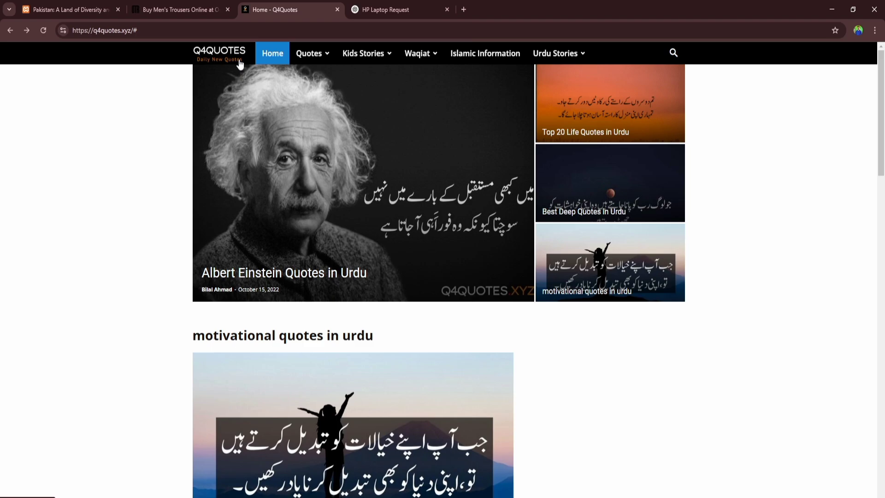
mouse_move(232, 176)
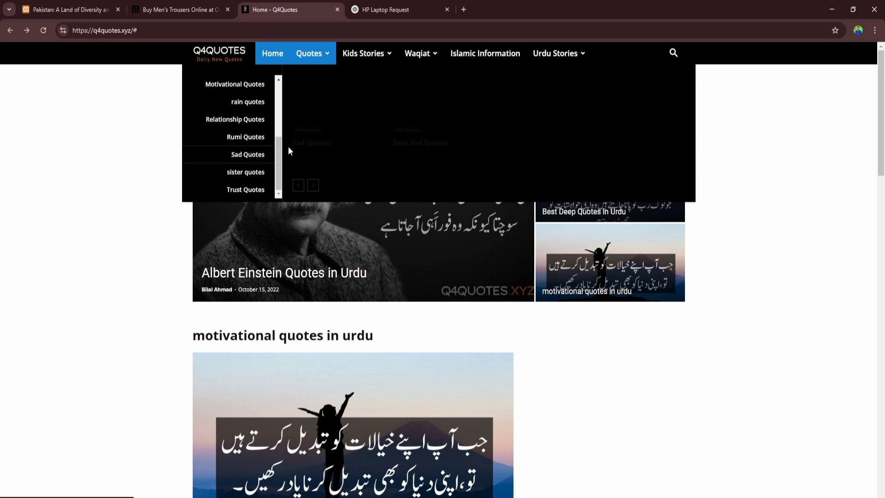
mouse_move(546, 53)
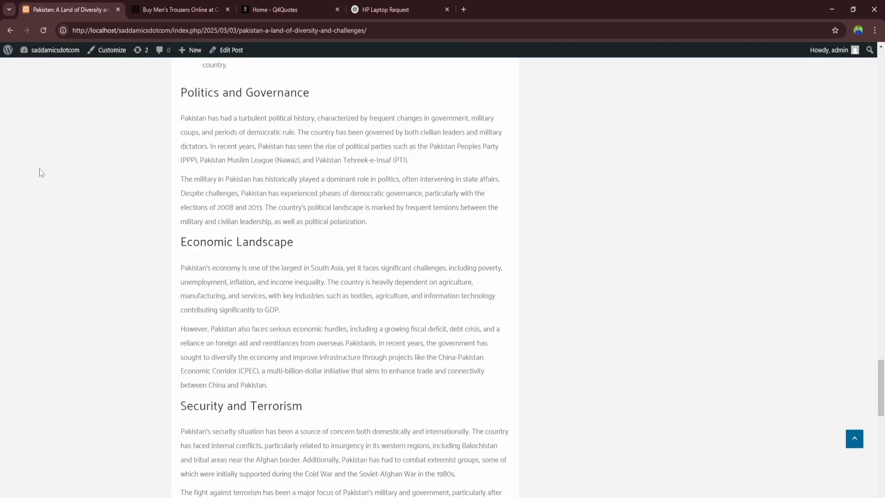
Step: Return to the saddamicsdotcom site, go to its dashboard and bring up the post Categories screen
scroll(40, 169, "up", 5)
mouse_move(46, 75)
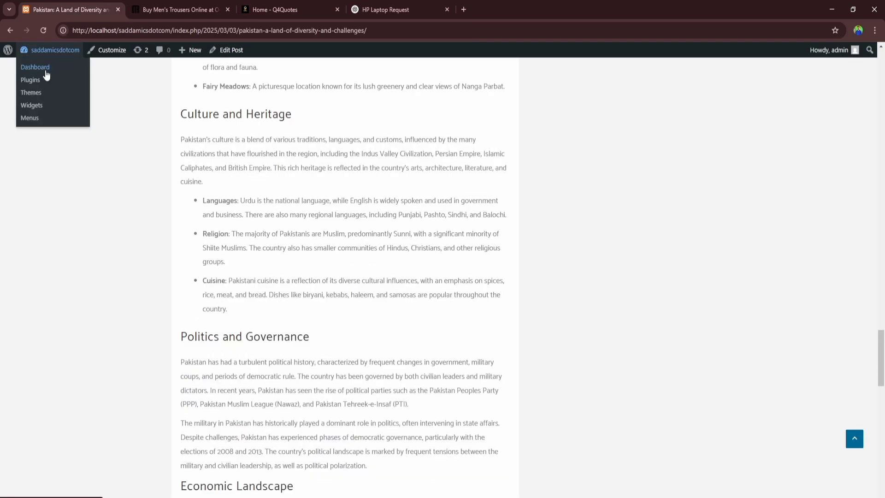
left_click(46, 74)
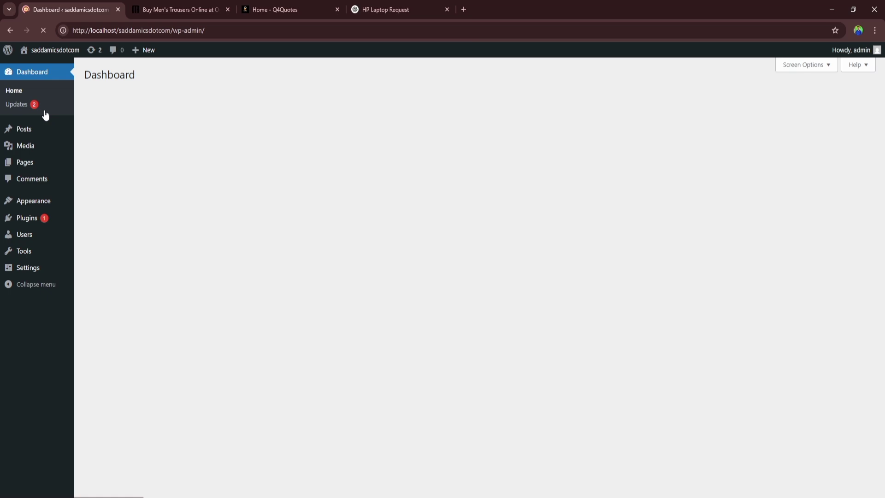
mouse_move(111, 152)
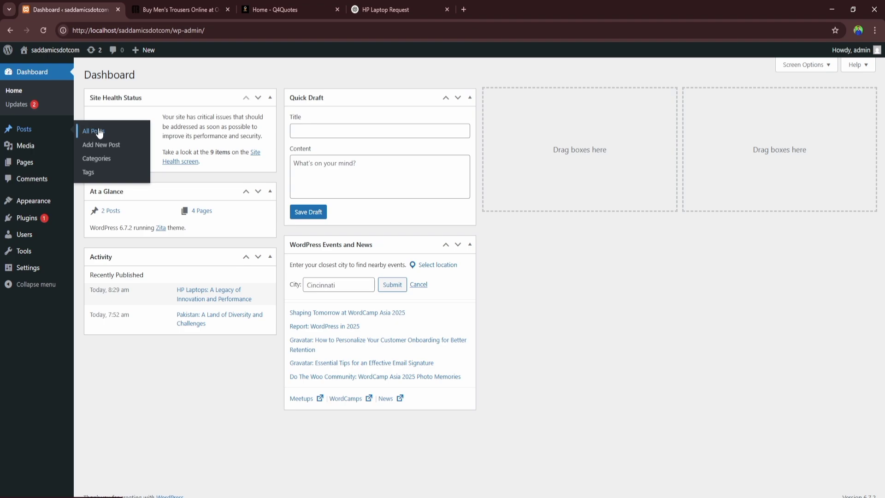
left_click(110, 162)
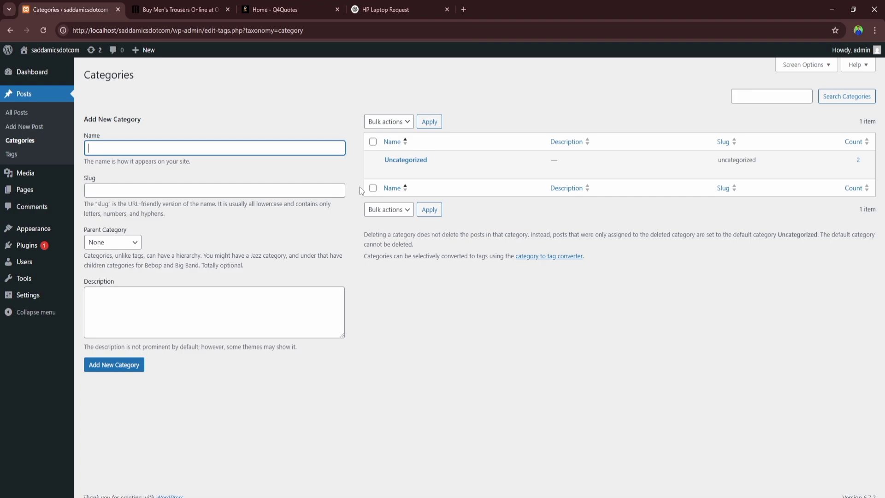
mouse_move(410, 163)
left_click_drag(147, 77, 70, 78)
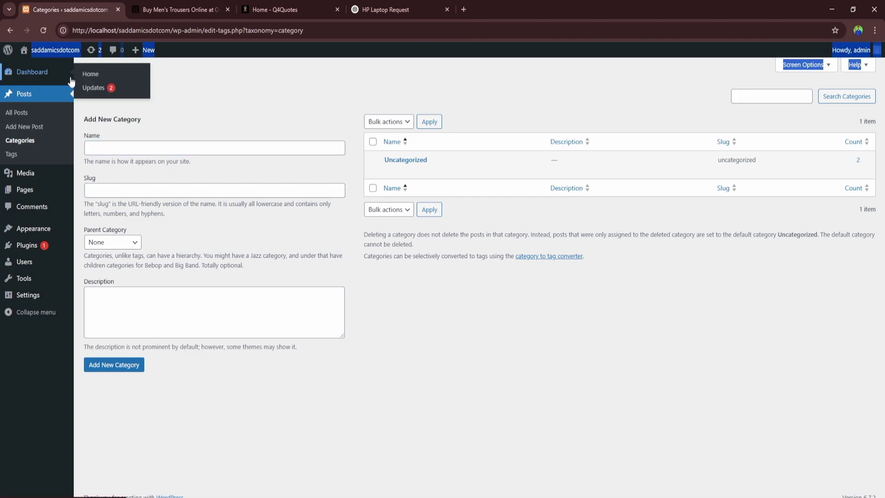
left_click(156, 110)
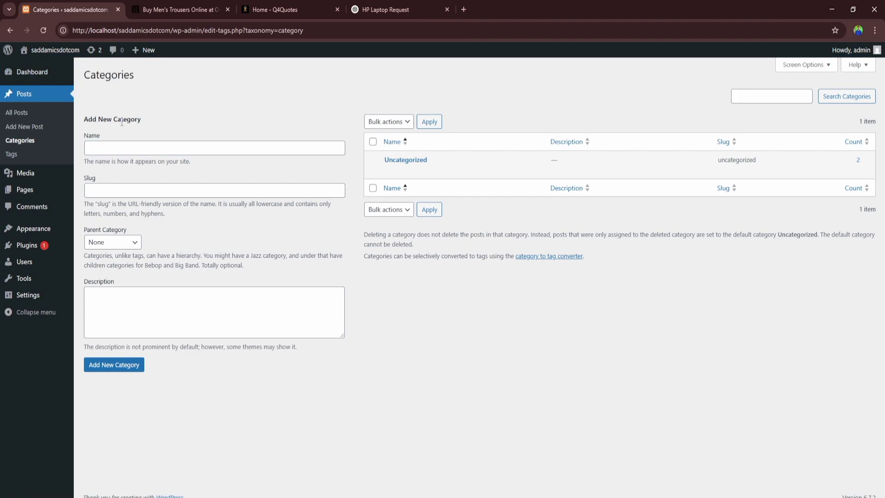
left_click(158, 148)
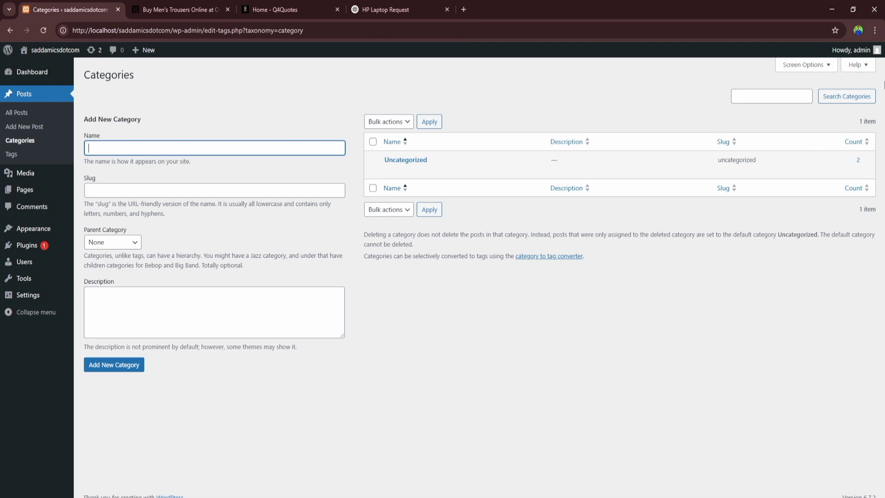
type("HP")
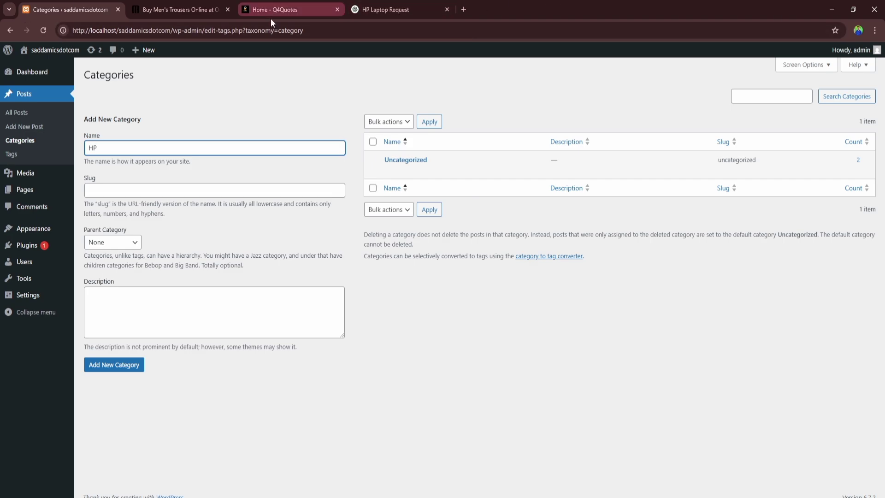
left_click(99, 193)
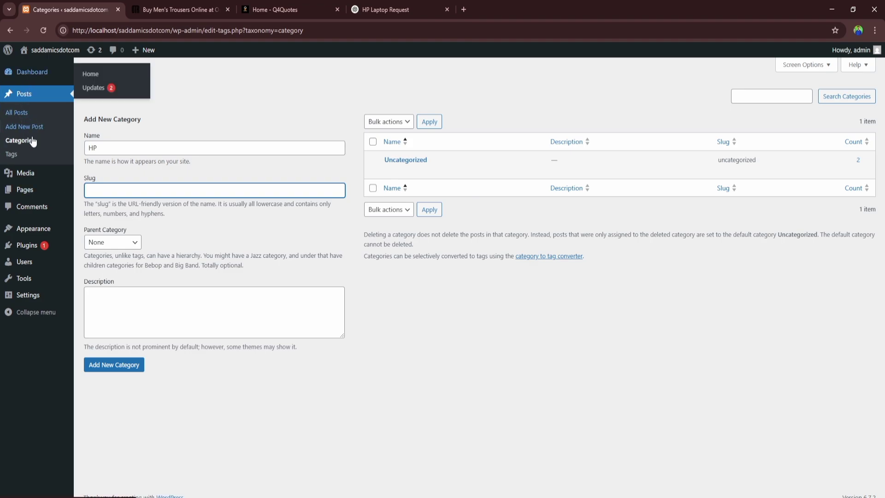
Step: Go to the list of all pages and view the slug of the Contact Us page in Quick Edit
mouse_move(40, 193)
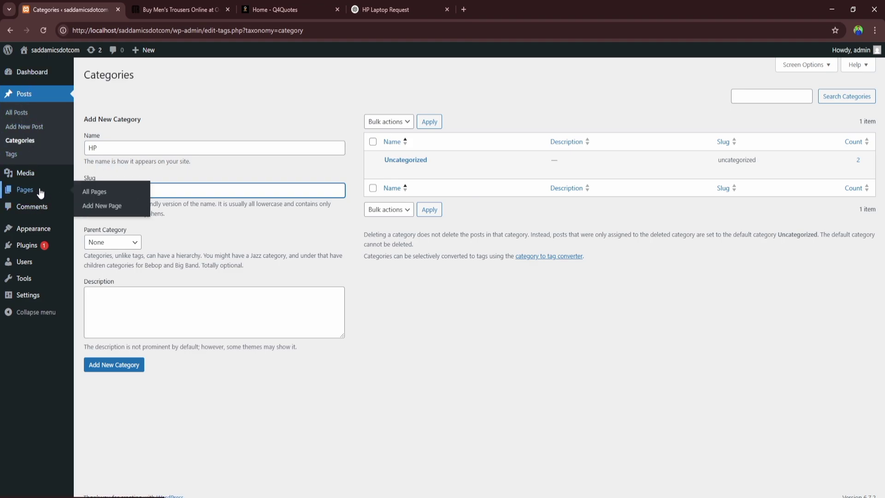
left_click(98, 192)
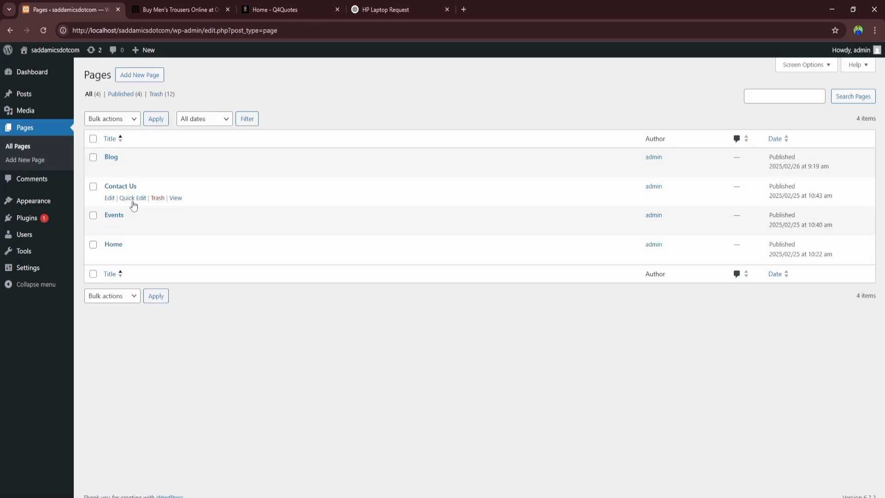
left_click(132, 198)
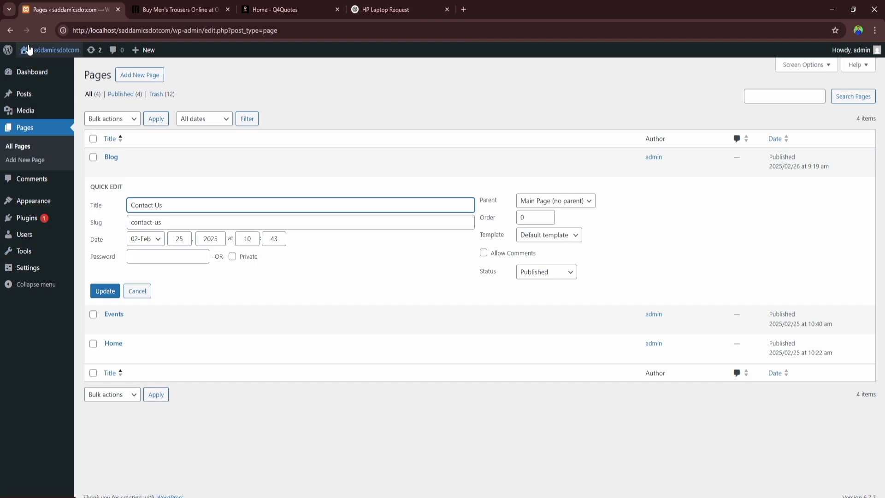
Step: Return to the post categories and add a category named HP with no parent, leaving slug and description empty
mouse_move(34, 97)
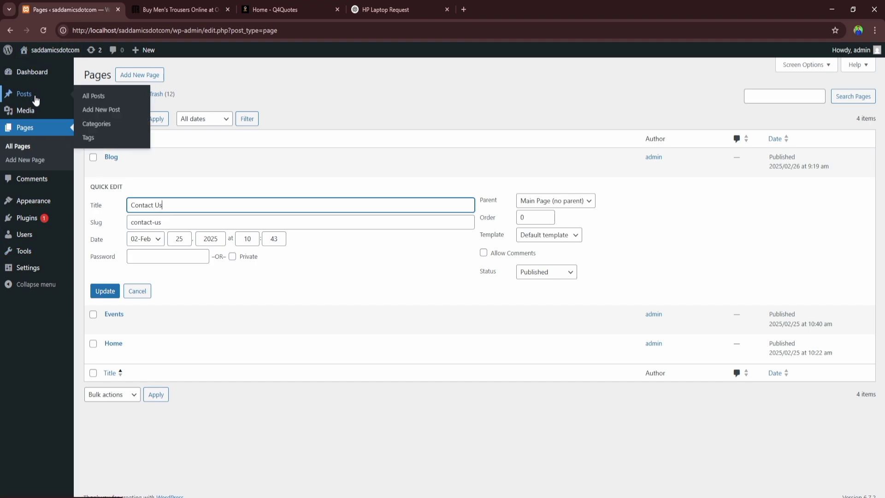
left_click(103, 125)
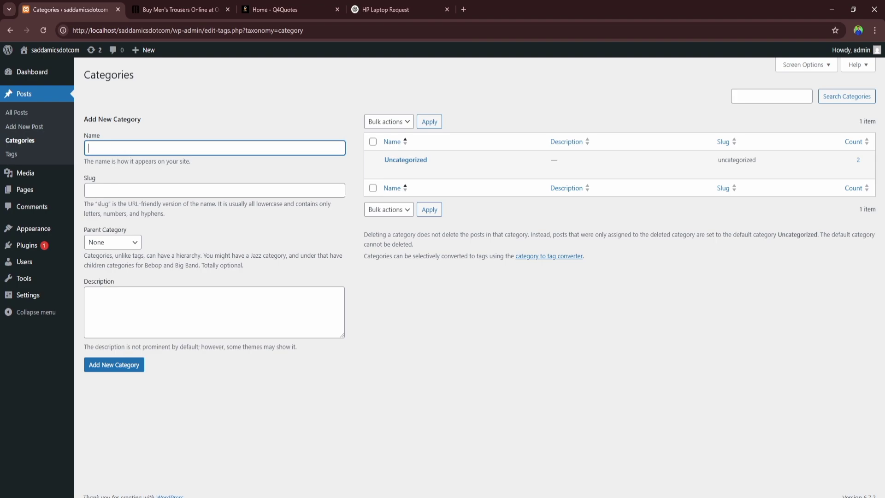
type("HP")
left_click(119, 246)
left_click(125, 245)
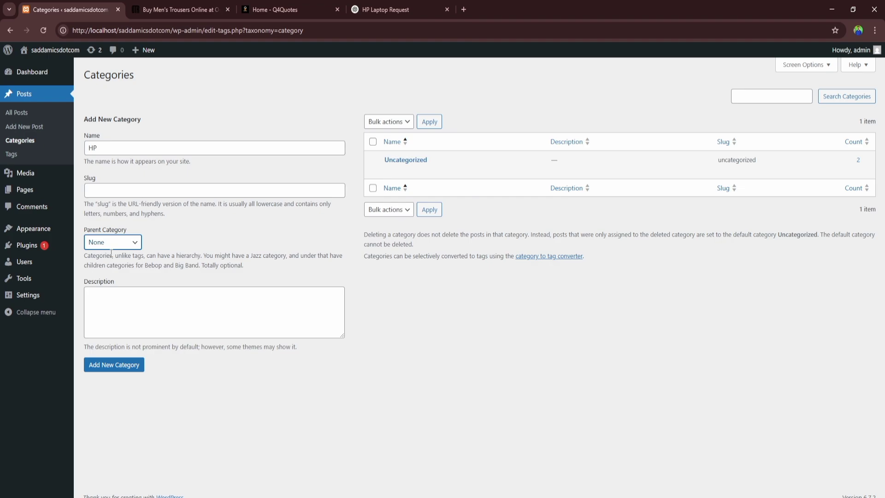
left_click(114, 307)
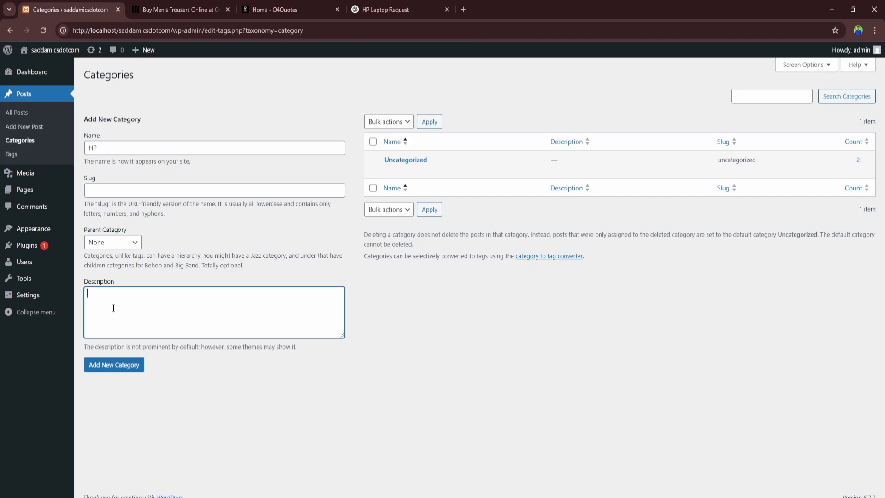
left_click(116, 366)
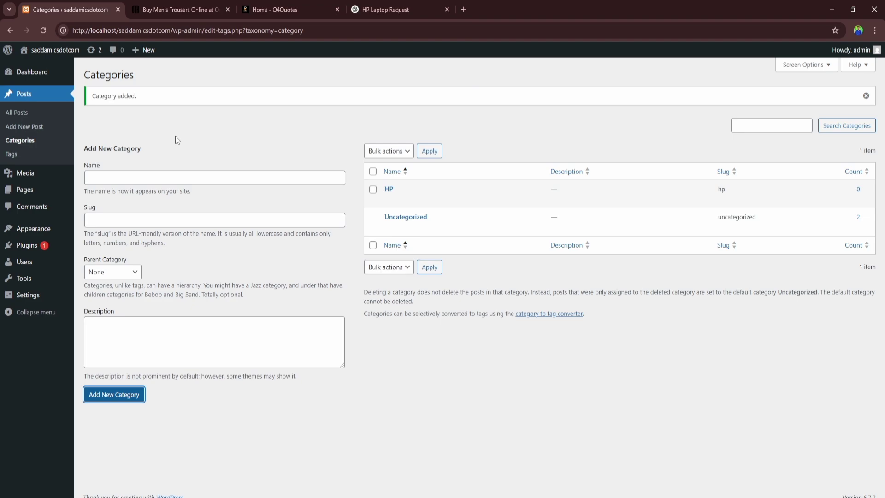
Step: Add a second top-level category named Dell, leaving its slug empty and the parent category as None
left_click(110, 175)
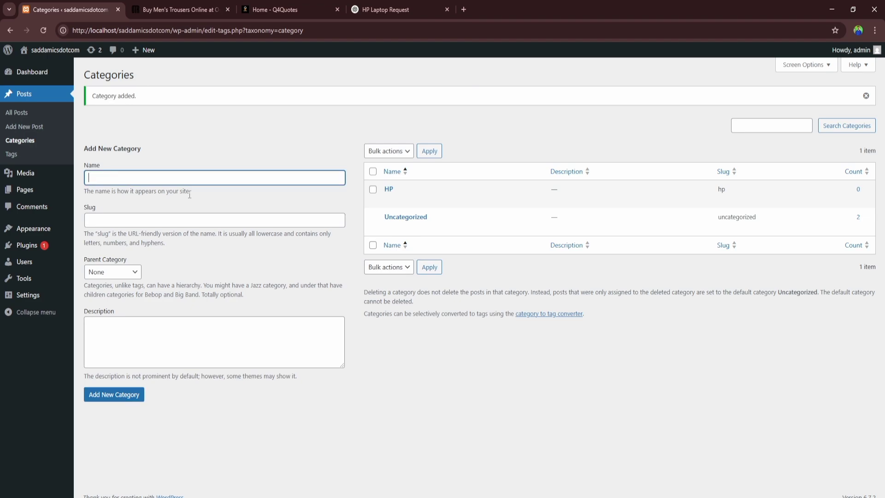
type("Dell")
left_click(113, 219)
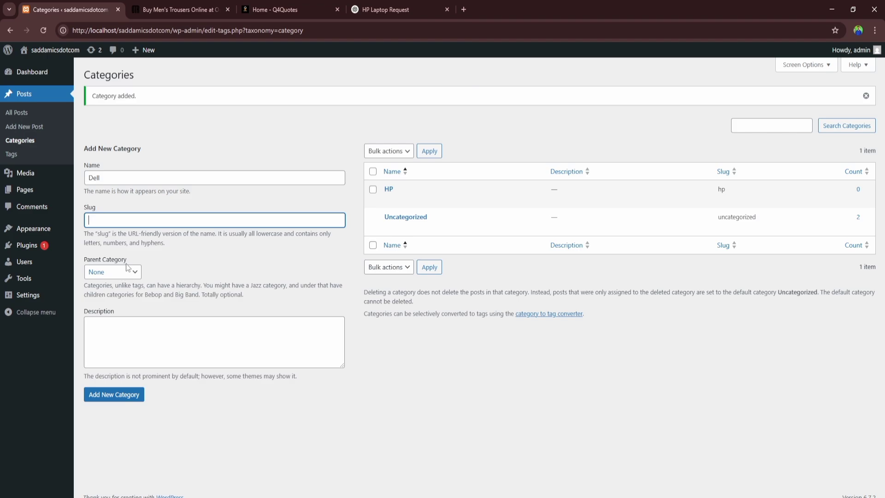
left_click(128, 277)
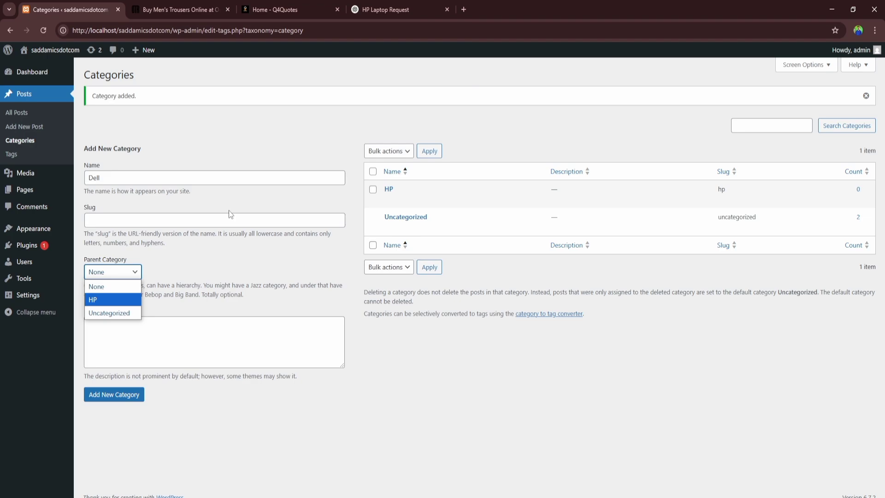
left_click(133, 220)
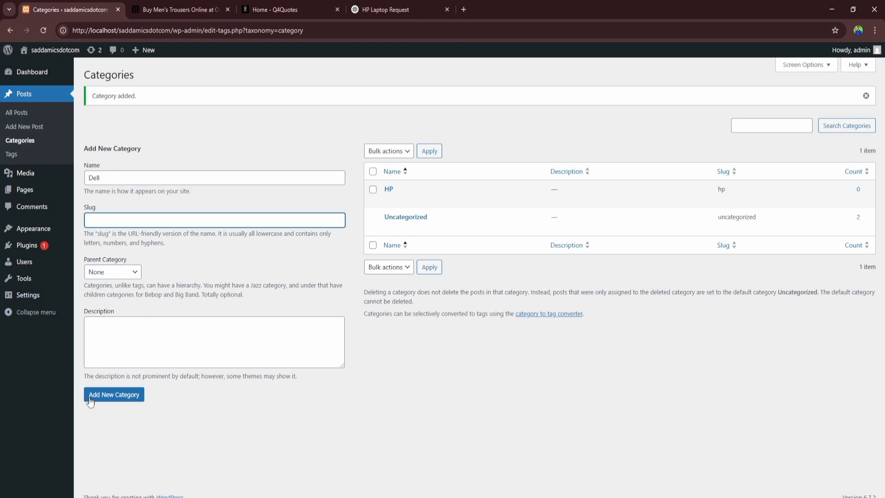
left_click(113, 397)
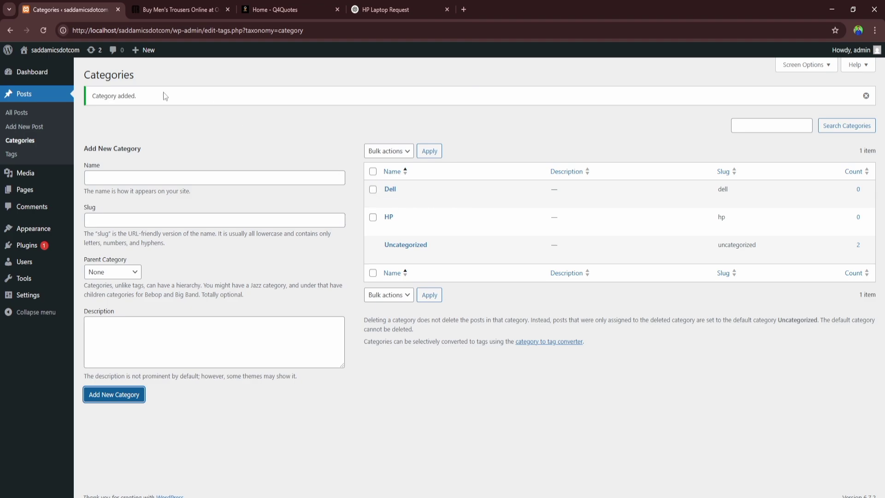
Step: Add a subcategory named Dell123 with Dell as its parent category, leaving slug and description empty
left_click(116, 177)
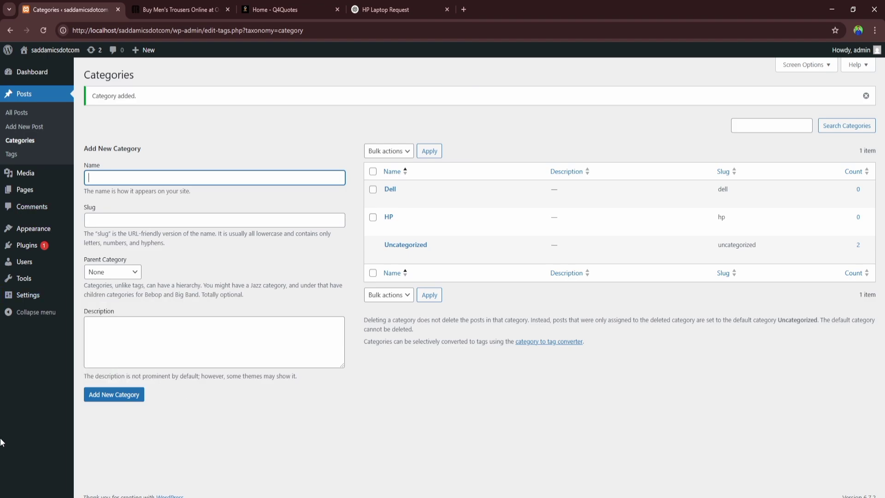
type("Dell123")
left_click(119, 220)
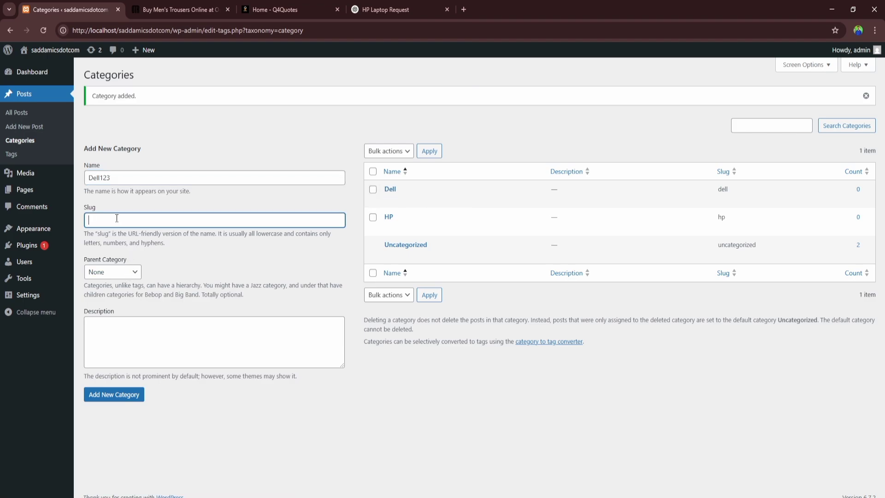
left_click(103, 278)
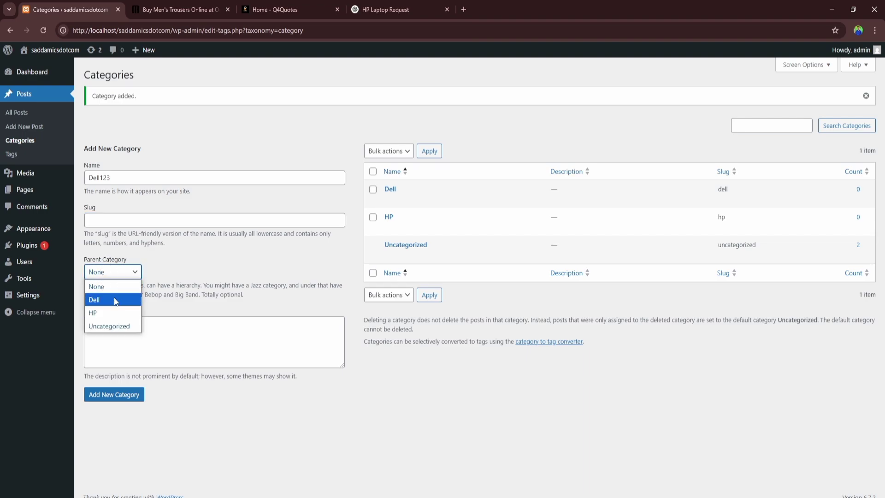
left_click(109, 300)
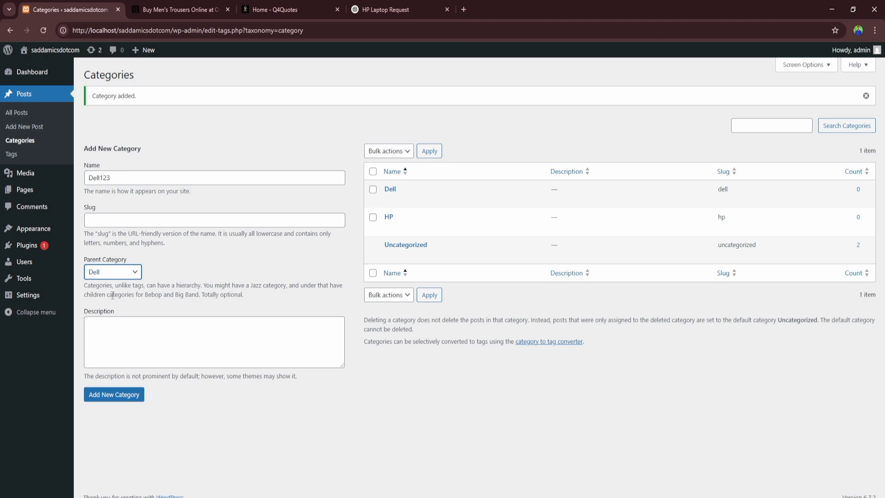
left_click(138, 347)
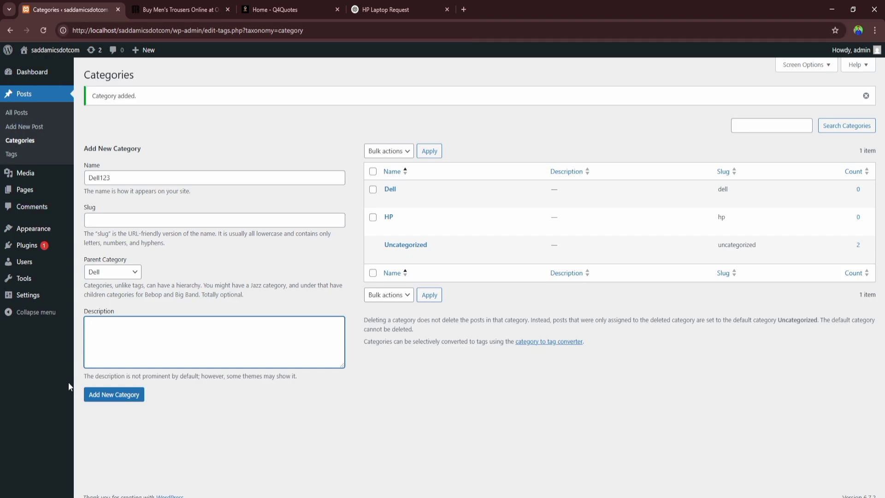
left_click(119, 395)
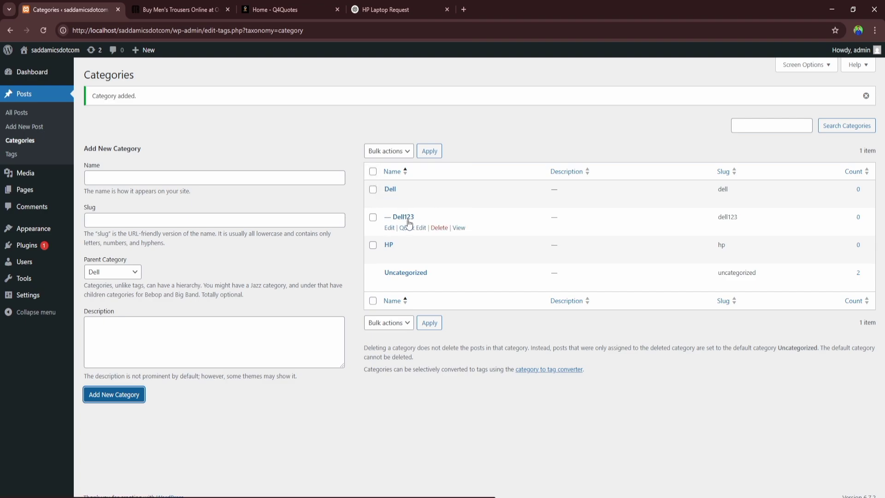
Step: Add another subcategory named Dell456 under the parent category Dell
left_click(154, 177)
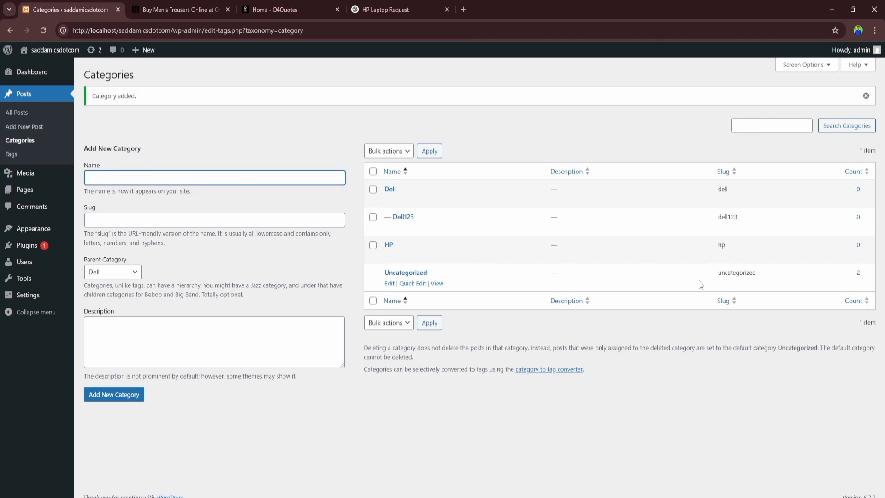
type("Dell456")
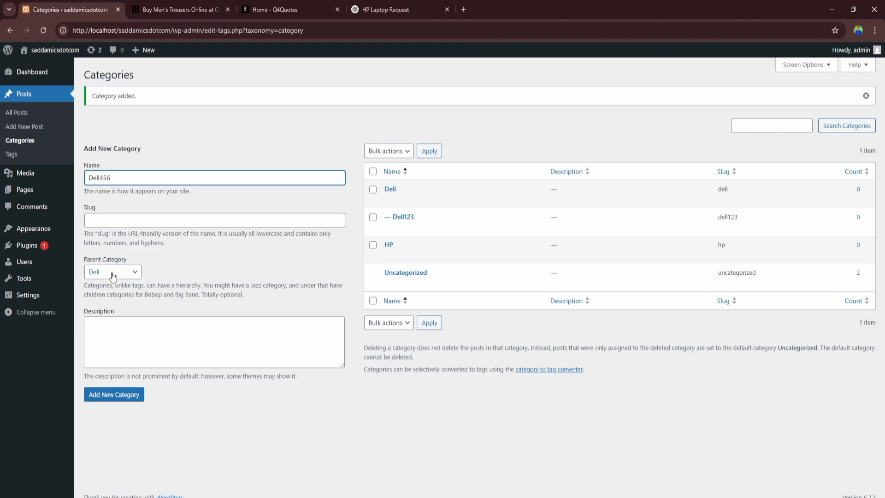
left_click(114, 395)
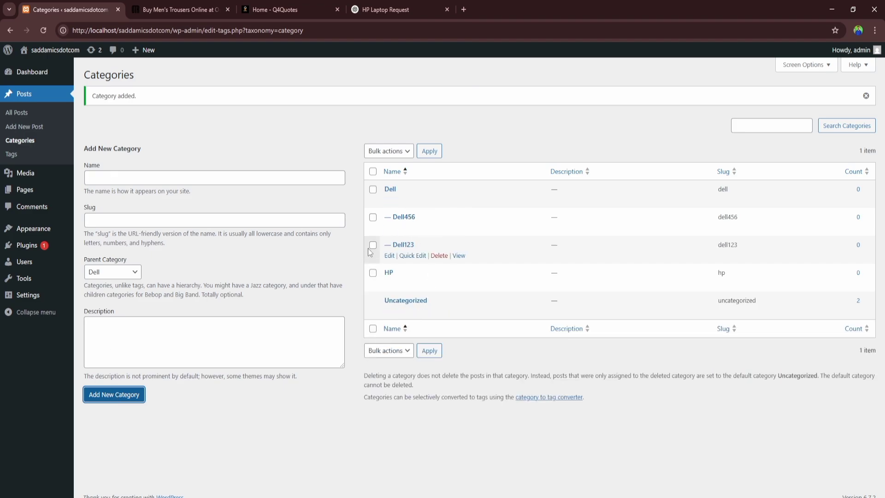
Step: Add a subcategory named HP789 with HP as its parent category, leaving slug and description empty
left_click(155, 178)
type("H")
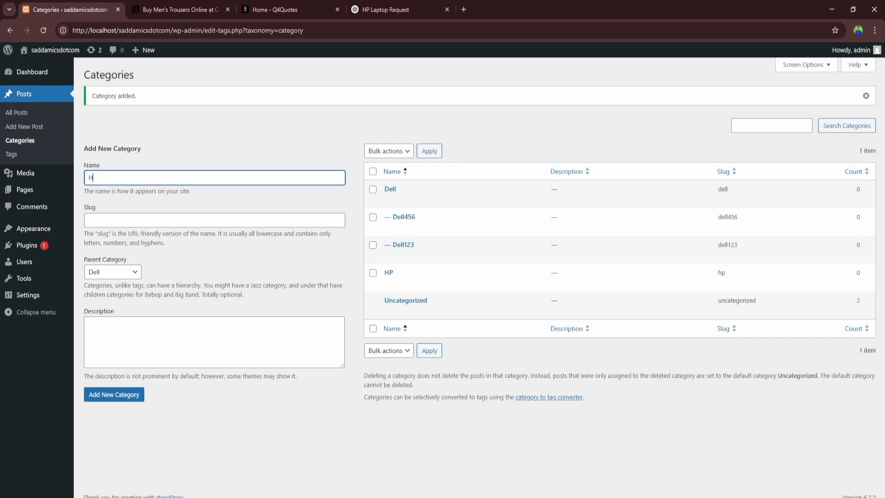
type("P789")
left_click(122, 274)
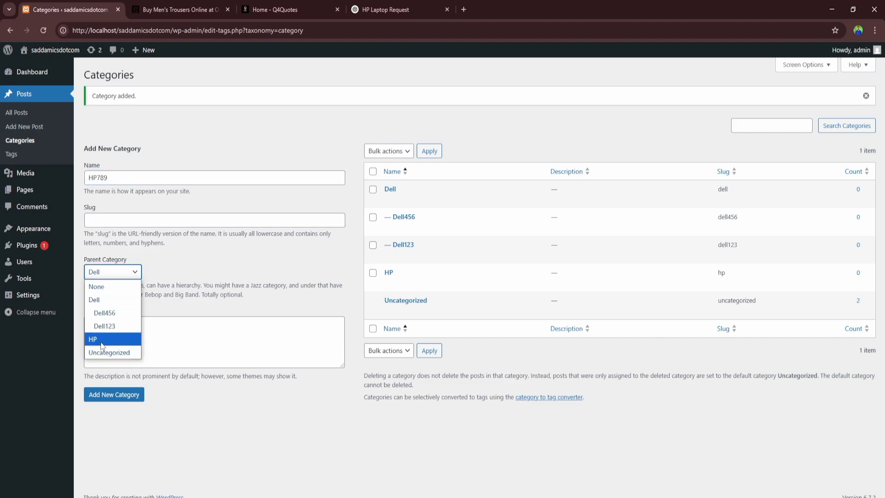
left_click(105, 338)
left_click(115, 397)
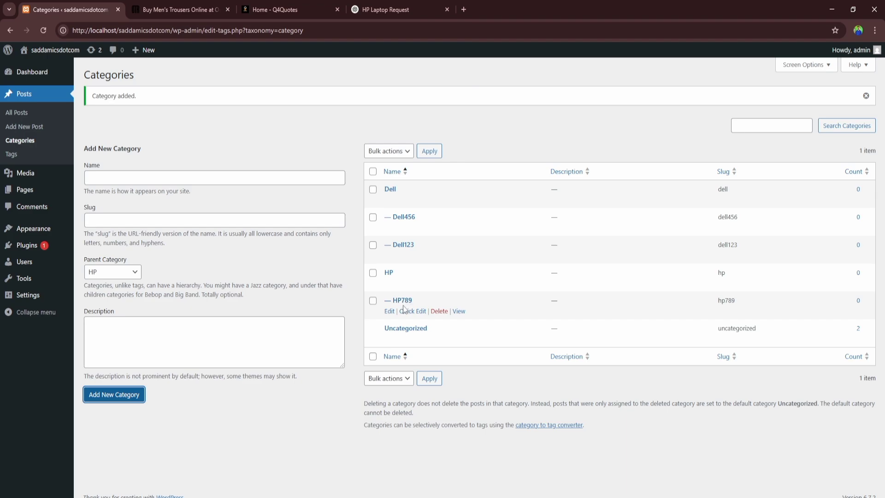
Step: Add another subcategory named HP111 under the parent category HP
left_click(137, 178)
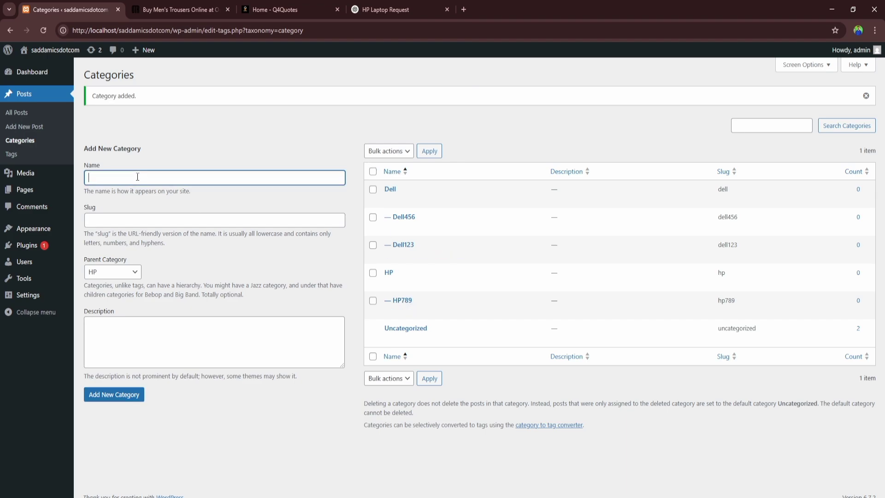
type("HP111")
left_click(118, 403)
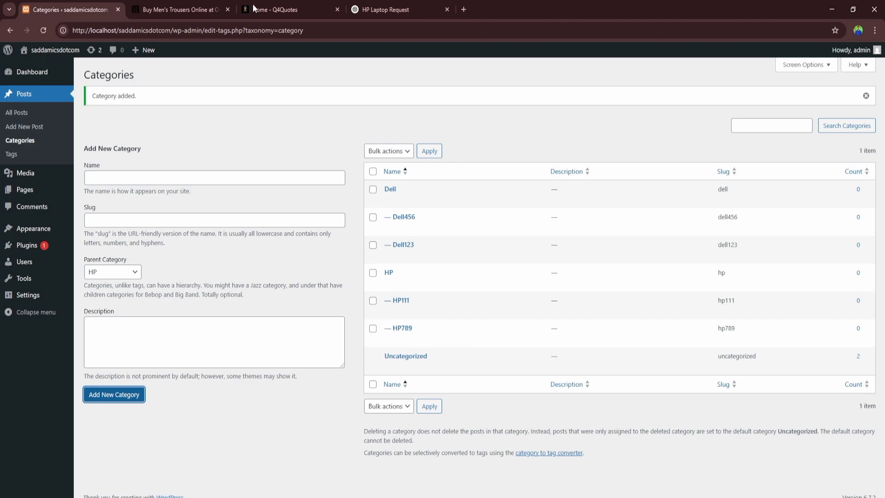
Step: View the public saddamicsdotcom site to check its header navigation, and return to the admin dashboard
mouse_move(57, 52)
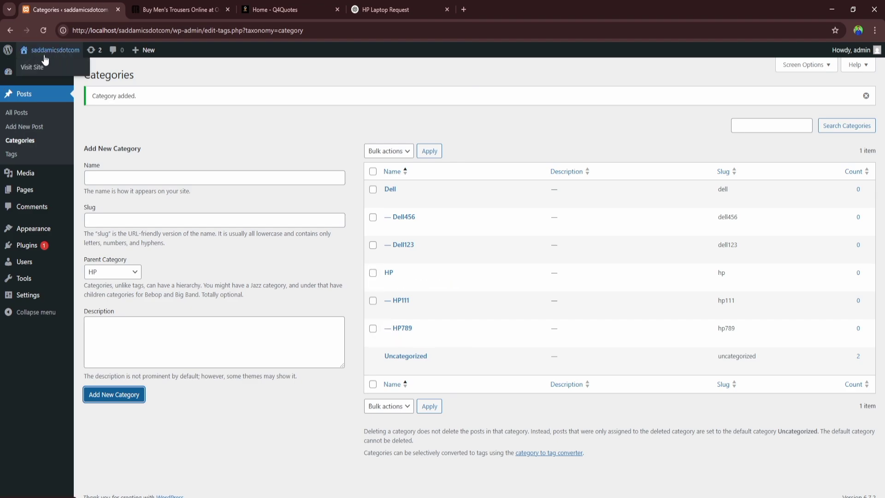
left_click(41, 68)
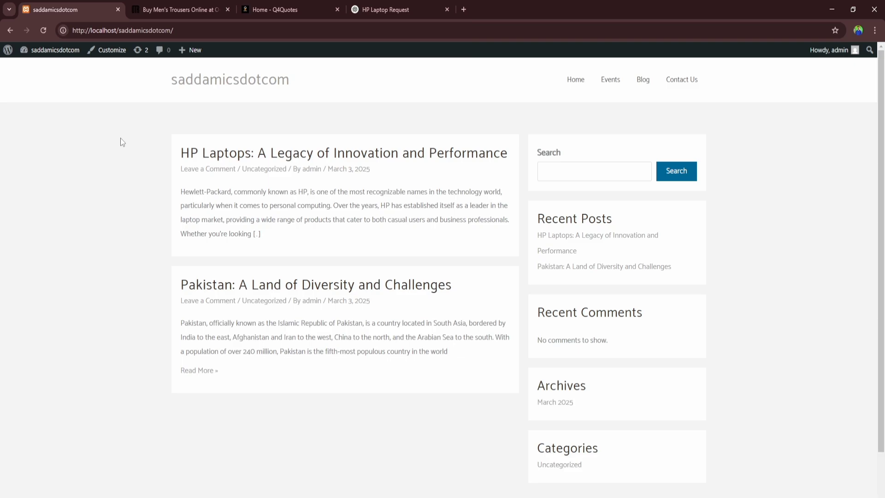
mouse_move(47, 50)
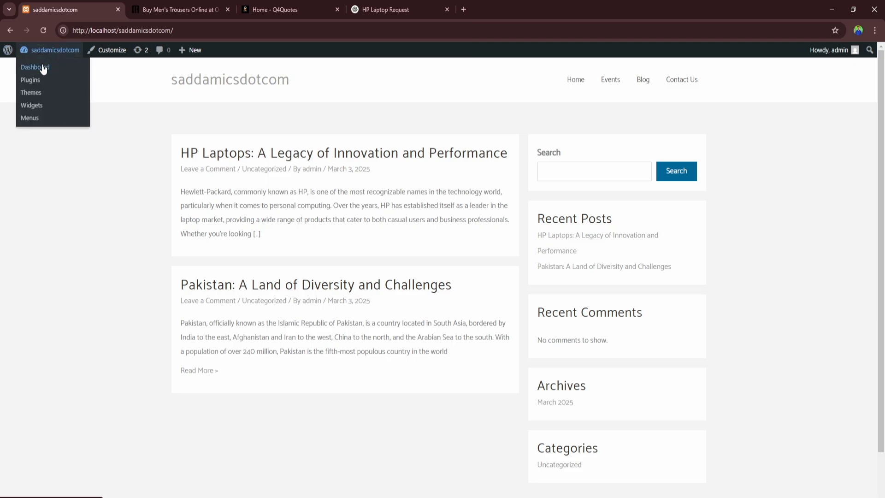
left_click(44, 66)
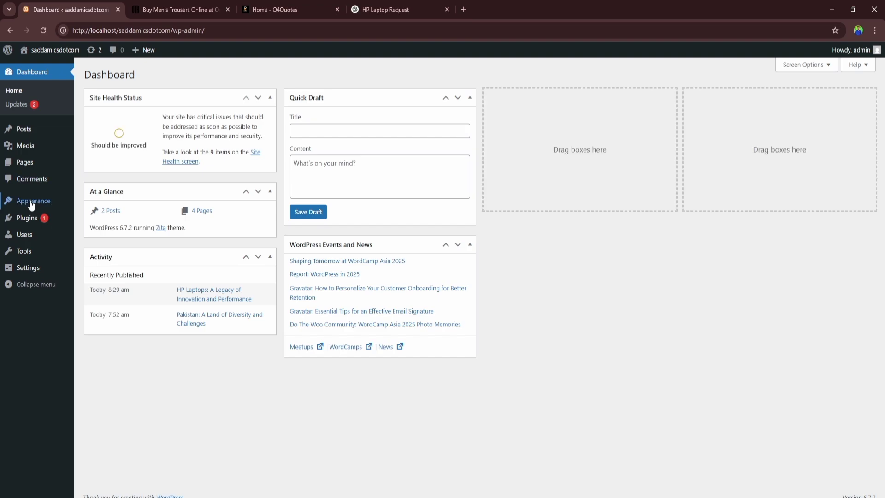
Step: Open the site's menu editor and examine the pages, posts and full list of categories available as menu items
mouse_move(31, 203)
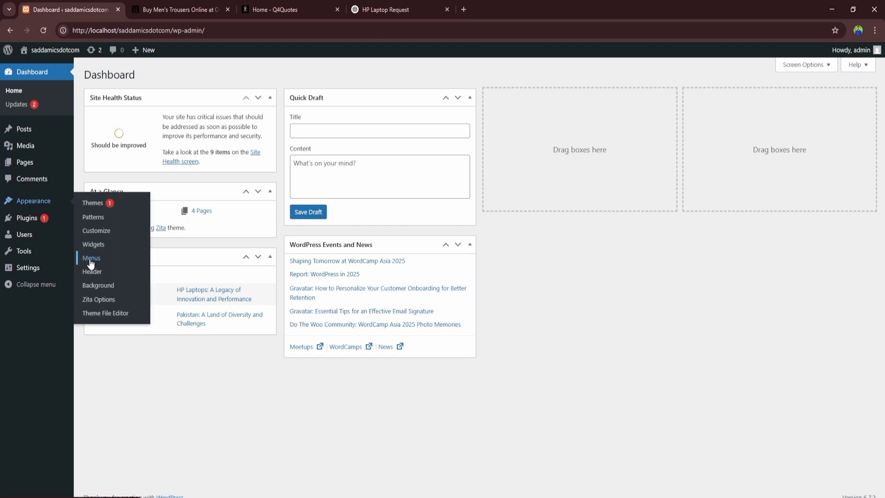
left_click(91, 262)
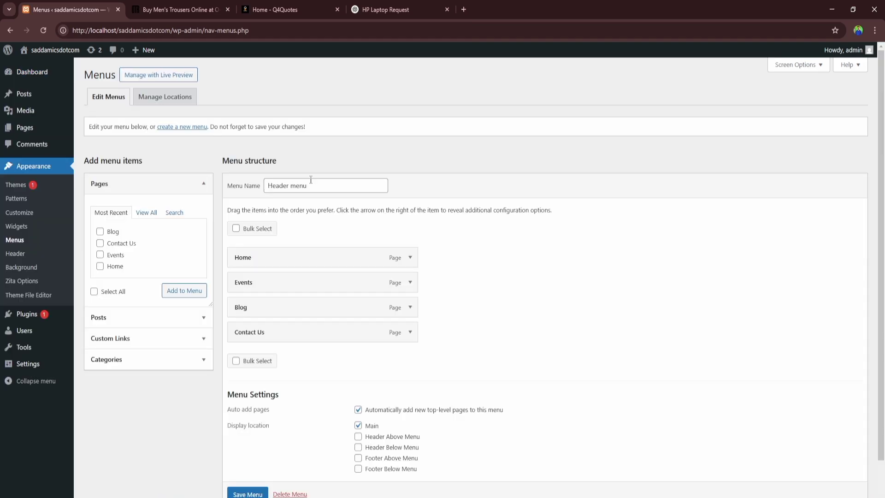
left_click(109, 189)
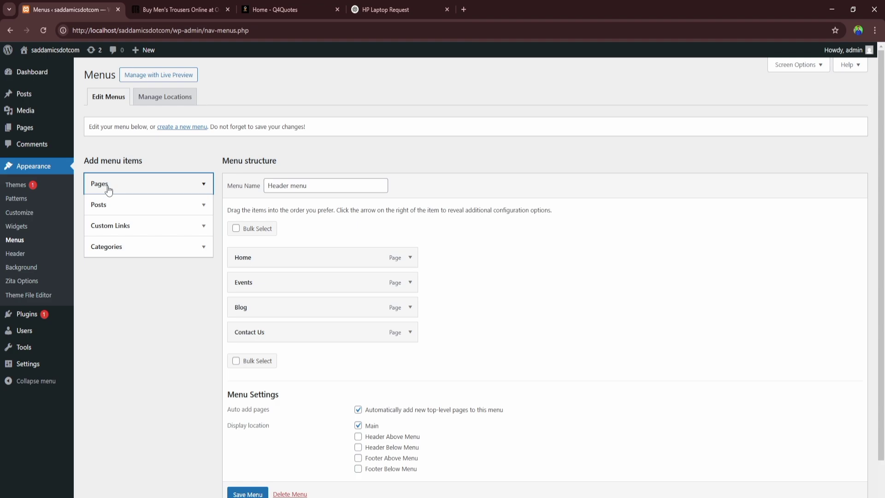
left_click(109, 186)
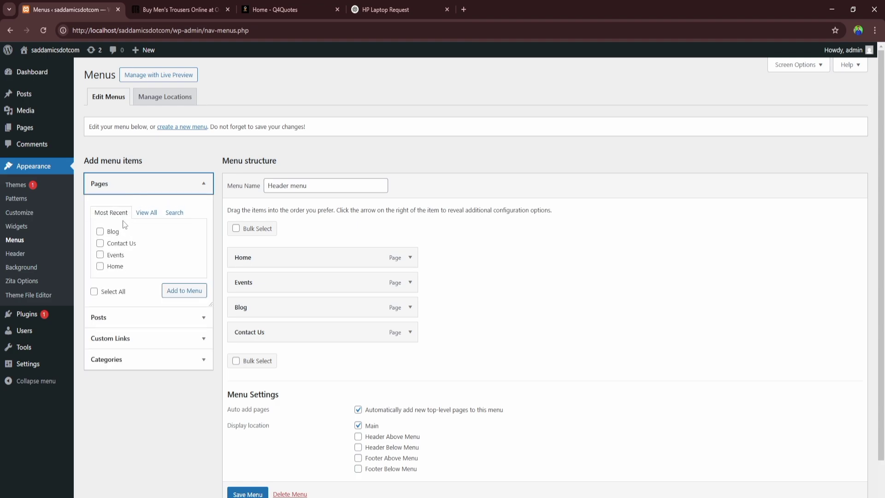
left_click(115, 184)
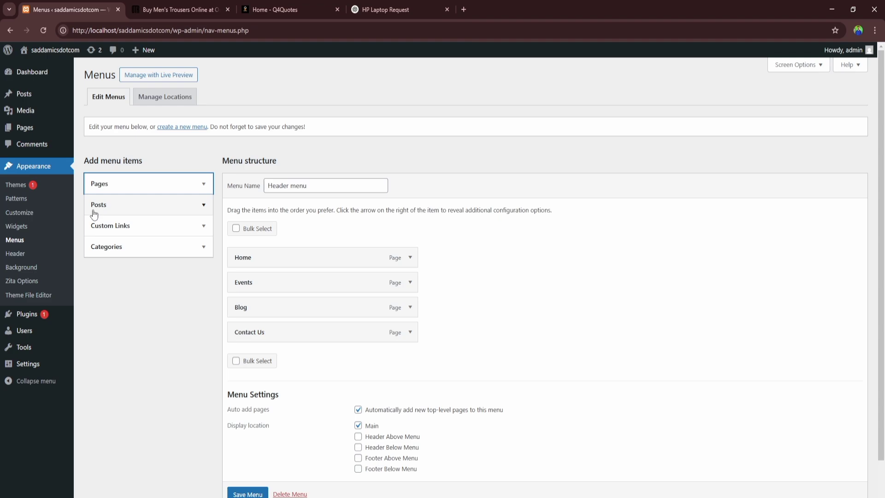
left_click(118, 206)
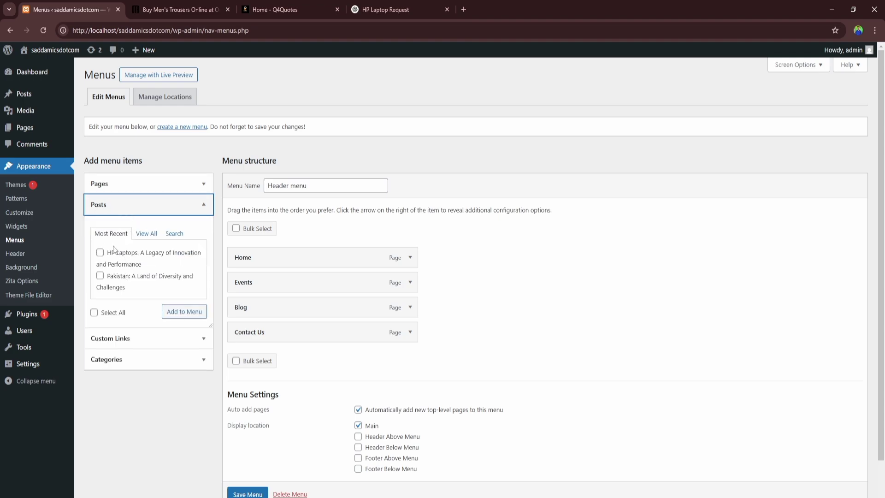
left_click(122, 208)
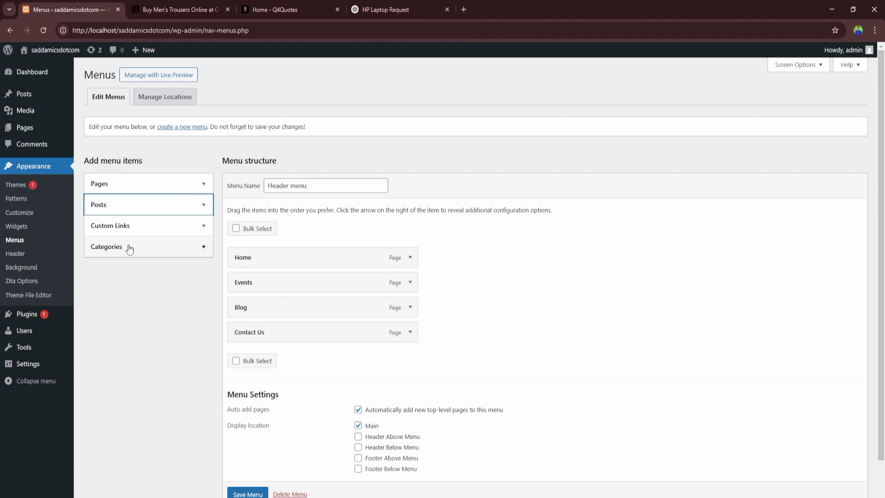
left_click(130, 248)
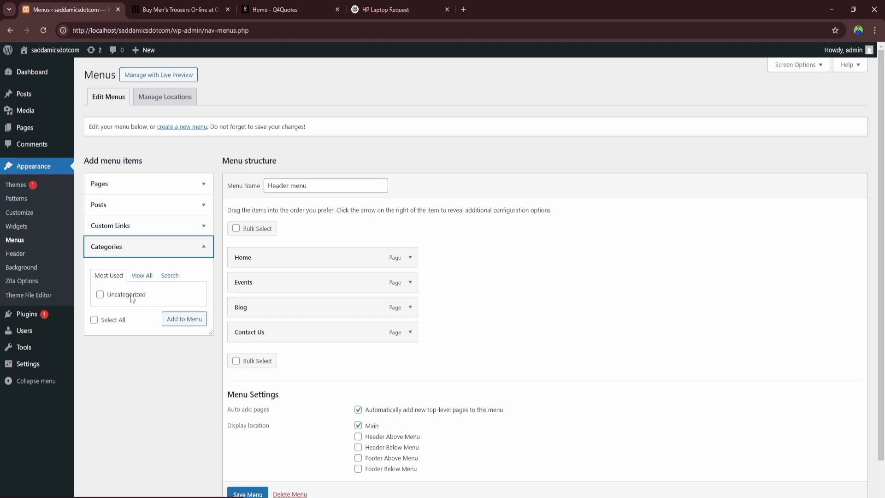
left_click(137, 267)
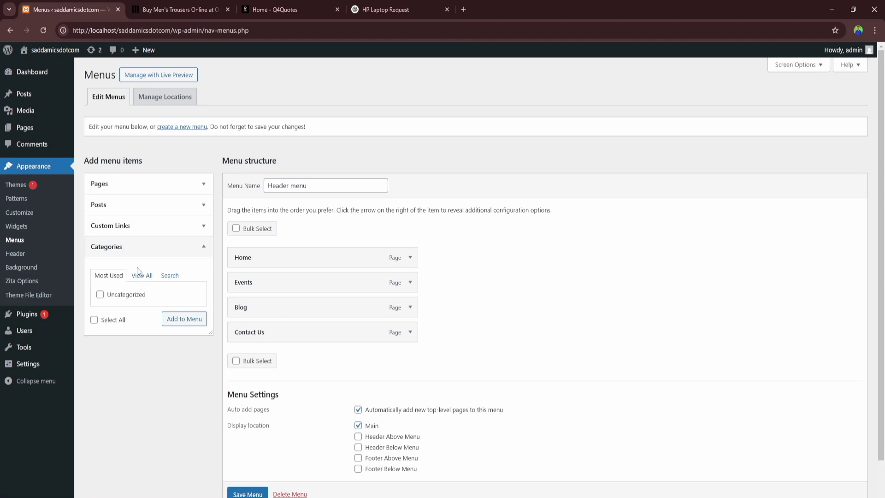
left_click(143, 276)
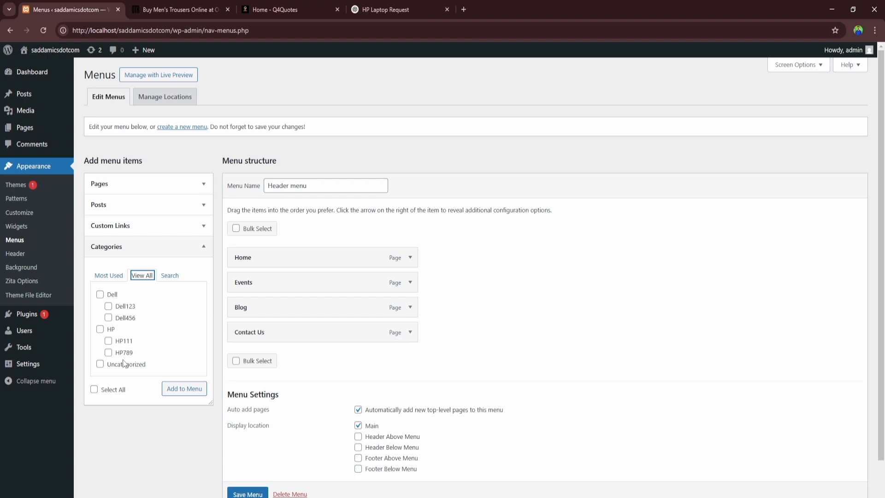
left_click(113, 278)
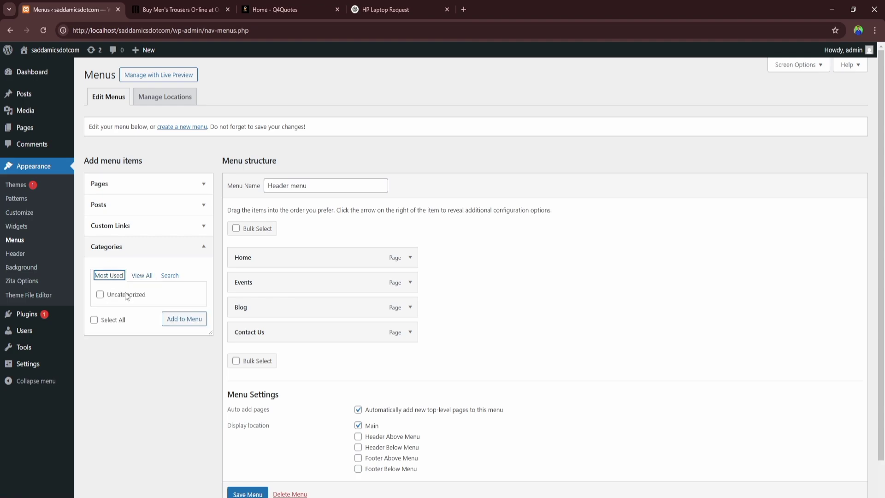
left_click(141, 275)
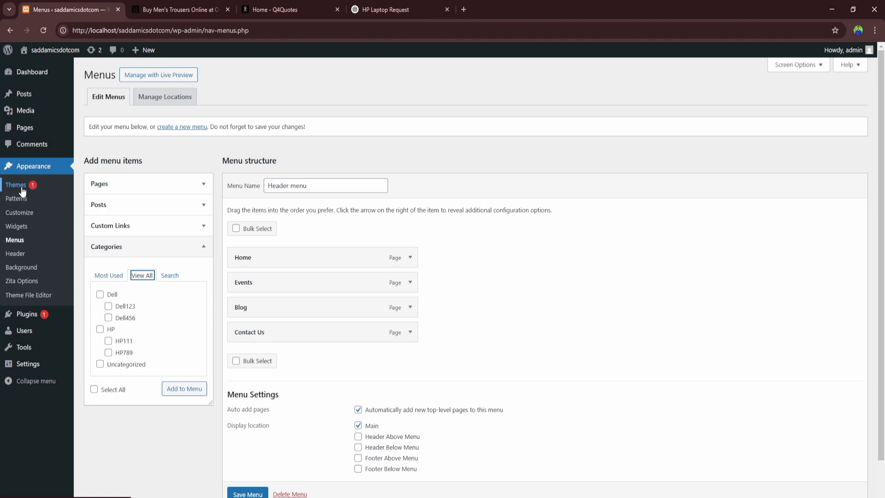
Step: Add the categories Dell, Dell123, Dell456, HP, HP111 and HP789 to the Header menu and save it
left_click(100, 295)
left_click(109, 306)
left_click(108, 317)
left_click(99, 329)
left_click(108, 340)
left_click(108, 352)
left_click(184, 390)
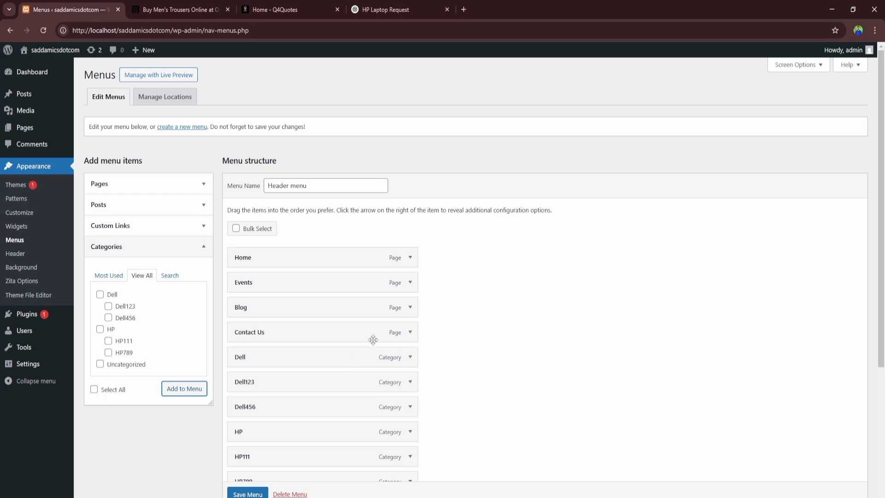
scroll(371, 334, "down", 3)
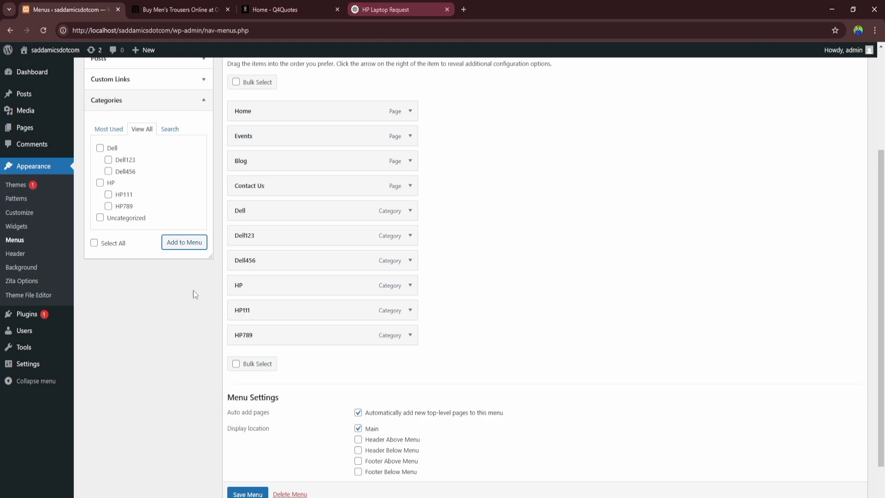
left_click(247, 492)
scroll(246, 492, "down", 1)
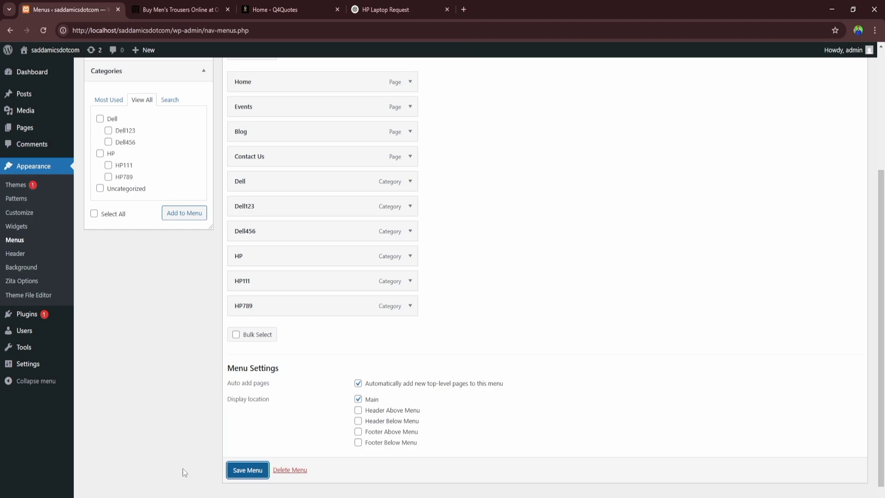
left_click(250, 479)
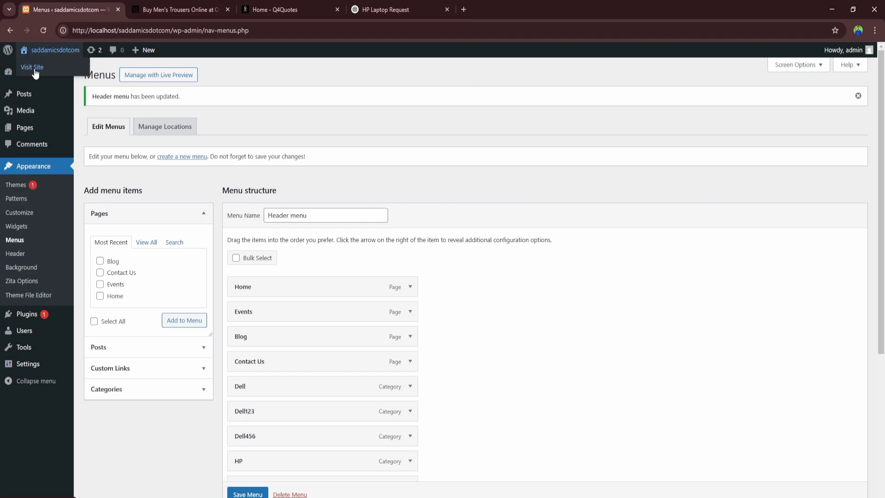
Step: Check the category links in the public site's header navigation and go back to the admin dashboard
left_click(32, 68)
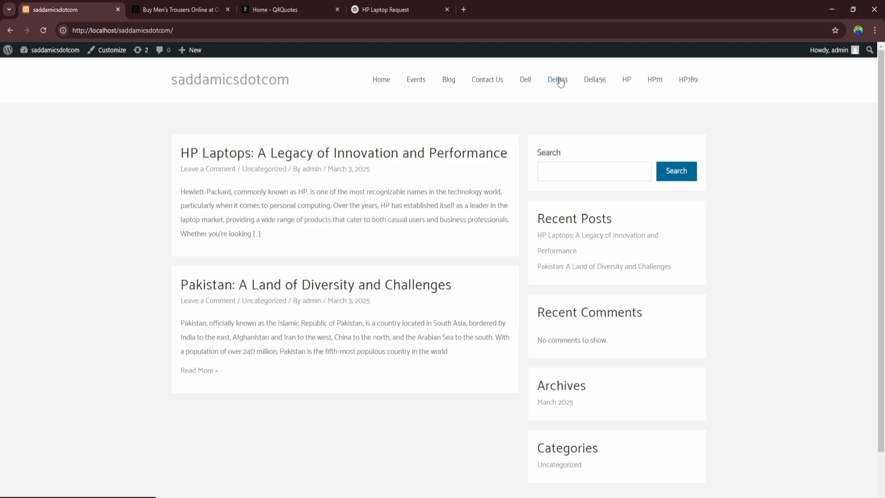
mouse_move(41, 51)
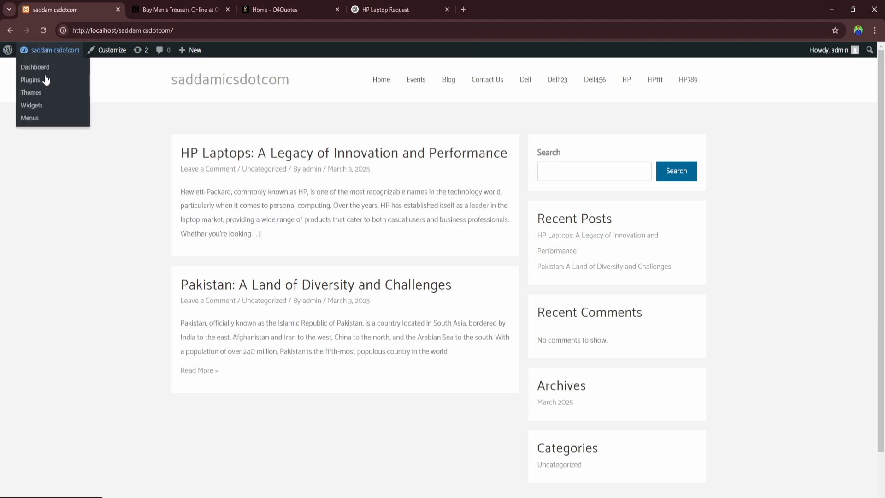
left_click(28, 70)
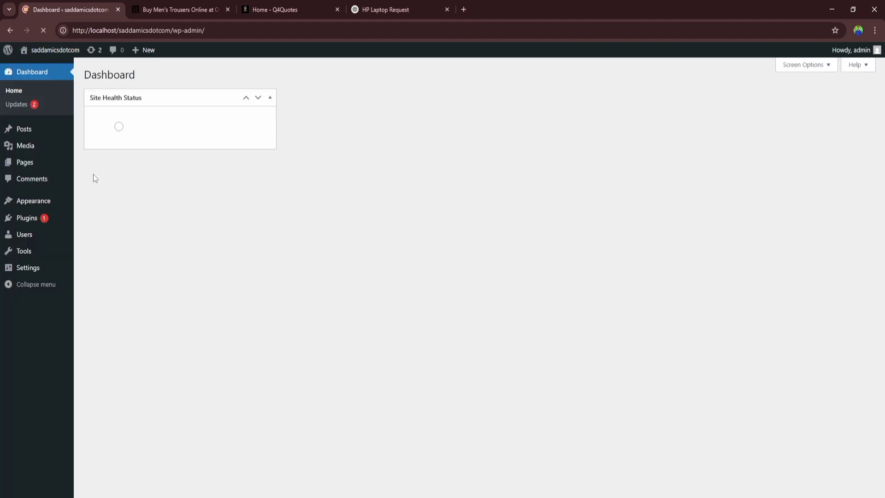
Step: In the Header menu, nest Dell123 and Dell456 under Dell and HP111 and HP789 under HP, and save the menu
mouse_move(43, 201)
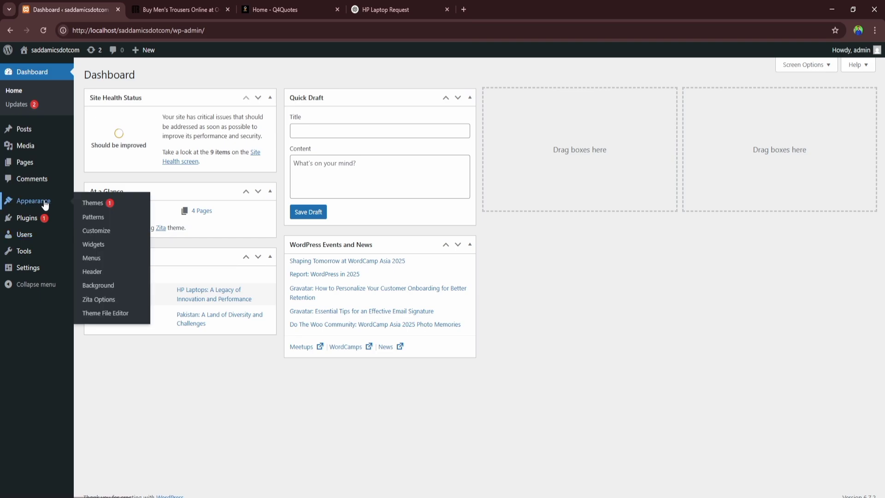
left_click(100, 260)
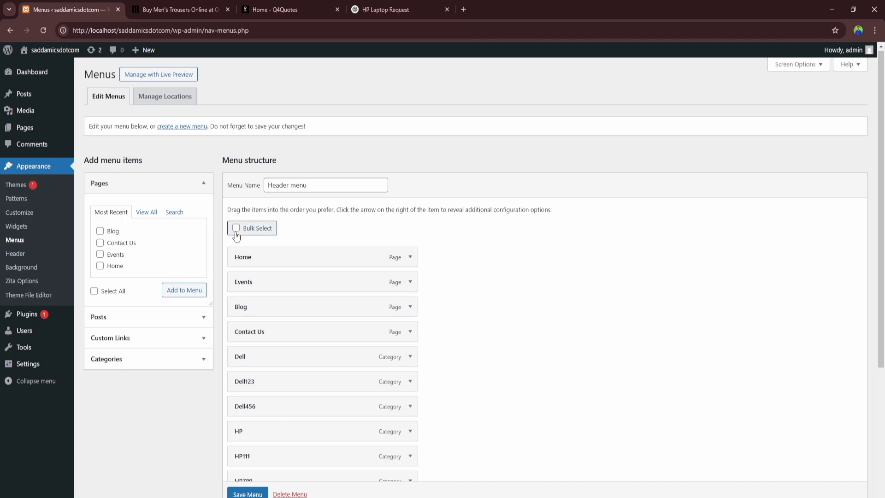
scroll(237, 236, "down", 4)
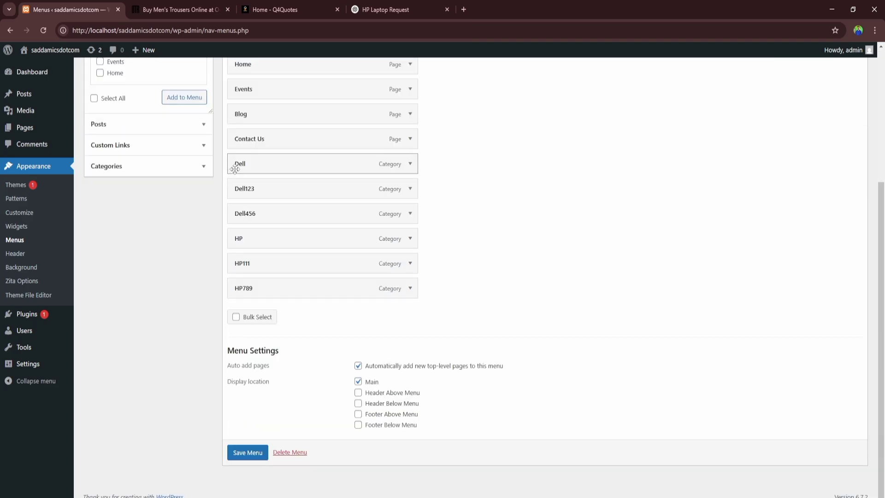
left_click_drag(247, 190, 279, 190)
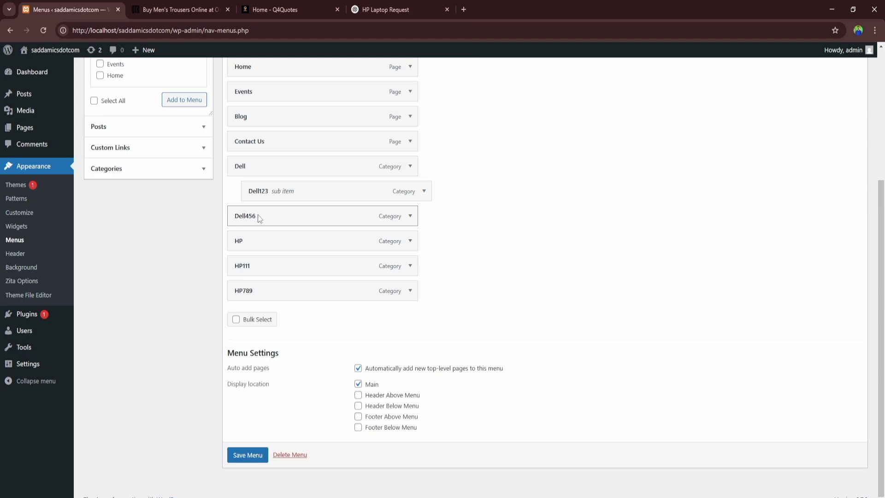
mouse_move(258, 216)
left_mouse_down()
mouse_move(287, 212)
mouse_move(265, 211)
left_mouse_up()
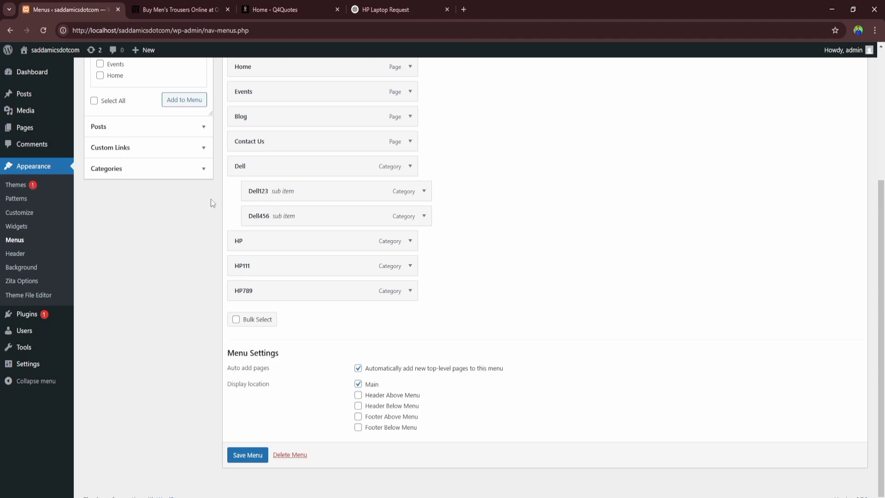
left_click_drag(250, 268, 272, 293)
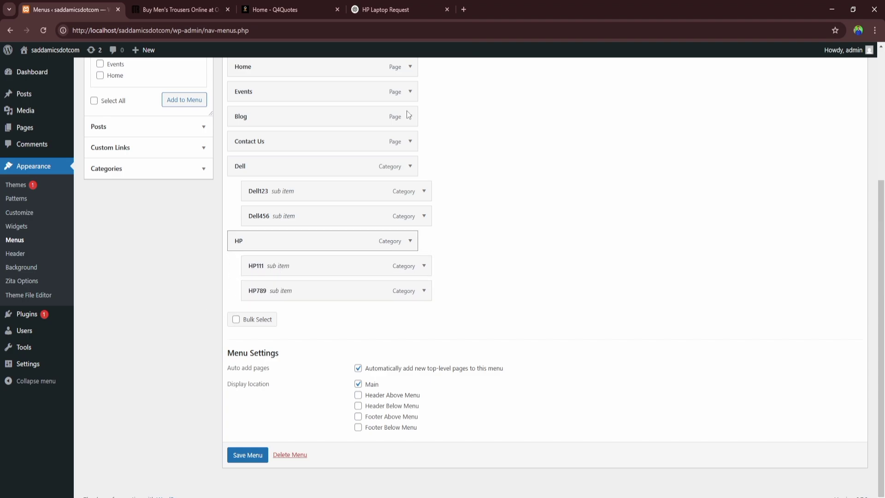
left_click(247, 455)
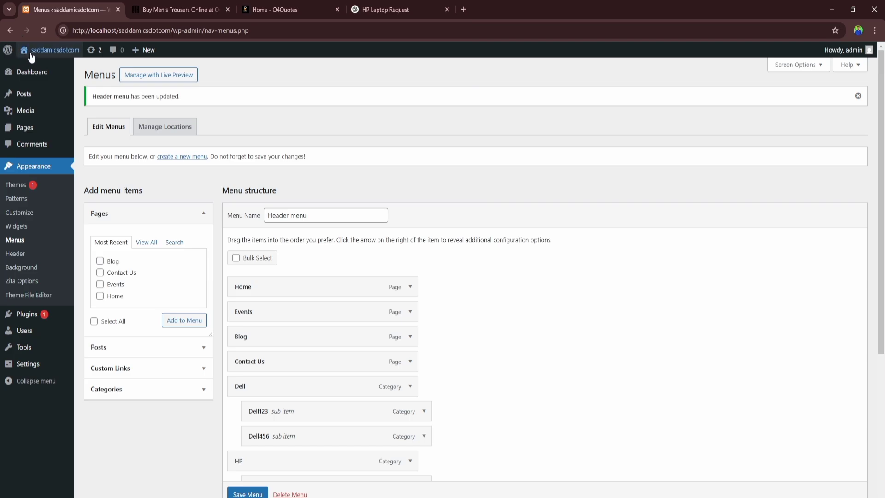
Step: On the public site, check the nested Dell and HP submenus in the header and open the Dell123 category page to examine its content
left_click(42, 67)
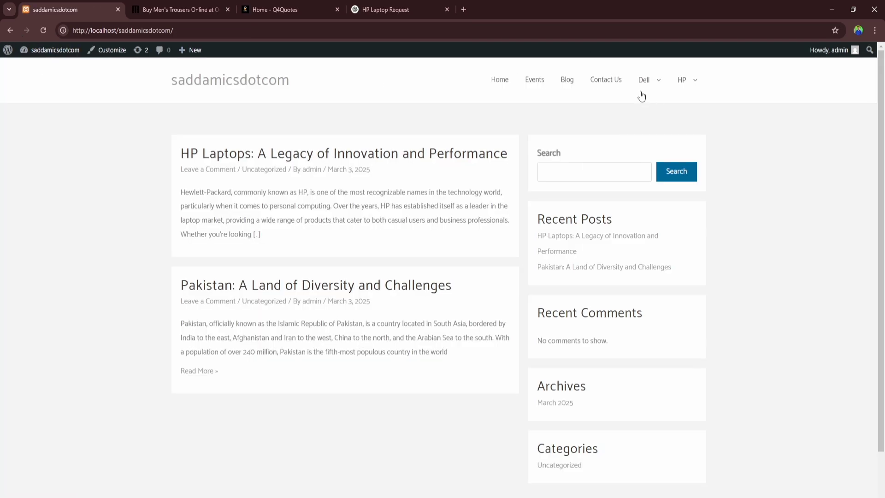
mouse_move(652, 90)
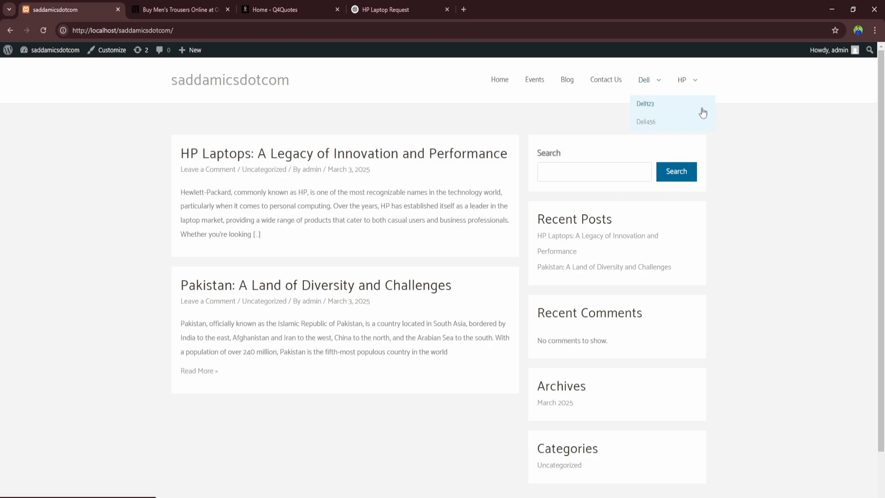
mouse_move(693, 83)
left_click(645, 104)
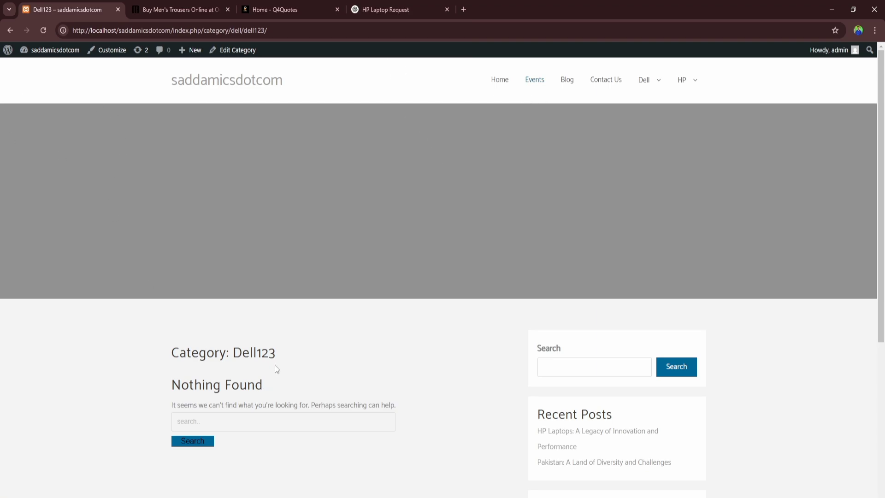
left_click_drag(274, 379, 245, 370)
left_click(305, 353)
scroll(310, 296, "down", 3)
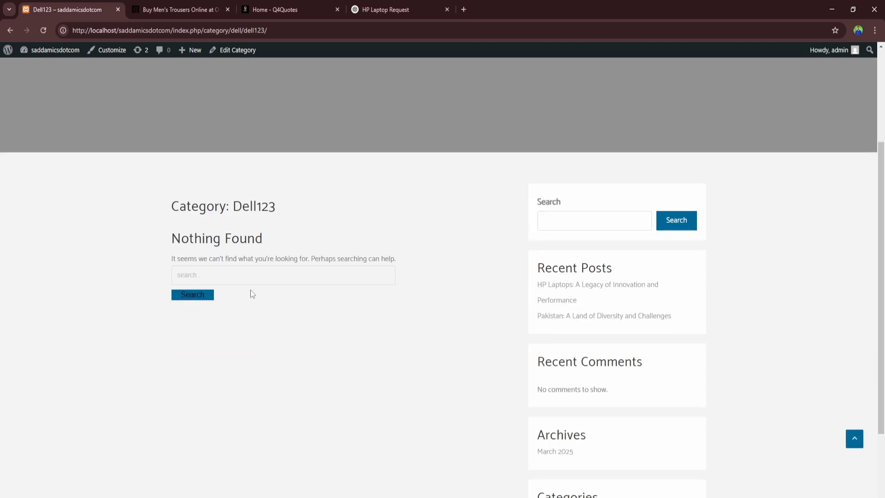
scroll(186, 183, "up", 3)
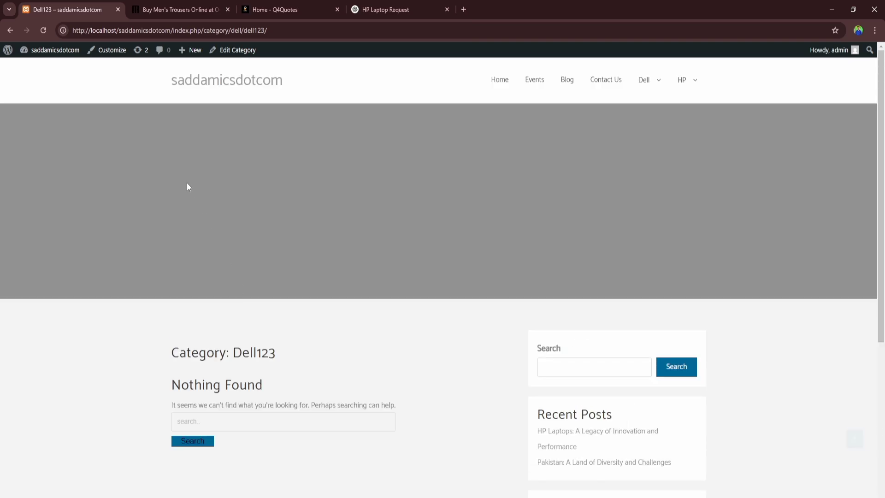
Step: Check the category labels on the homepage posts and start a new post from the admin dashboard
mouse_move(44, 50)
left_click(41, 67)
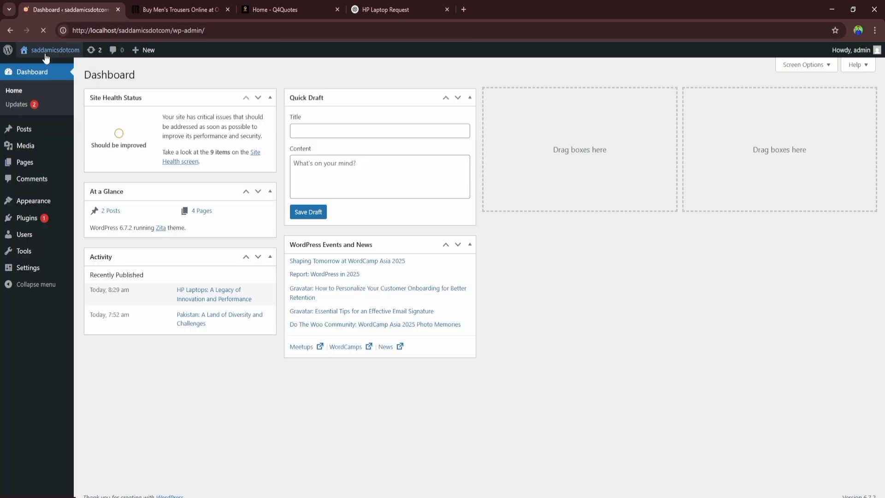
left_click(40, 68)
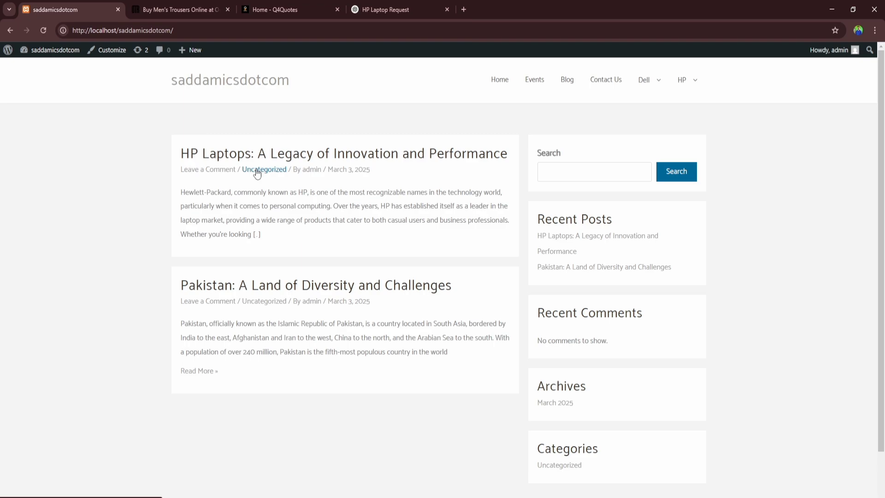
left_click(42, 68)
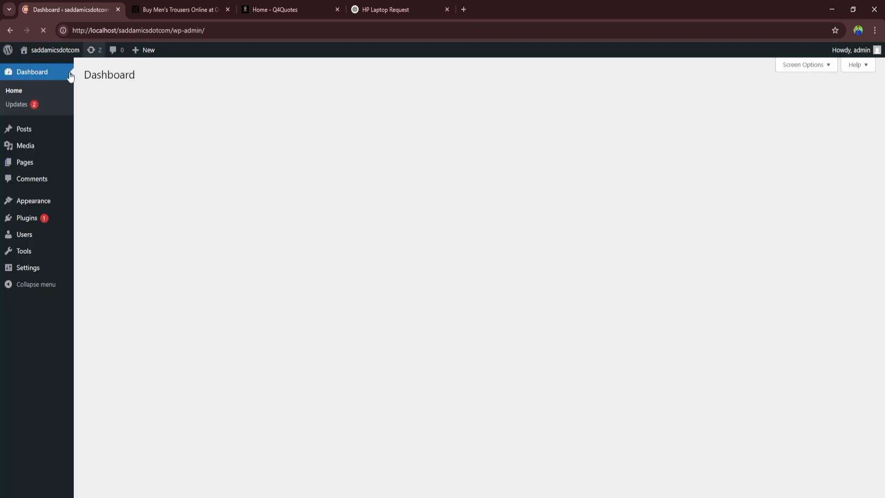
mouse_move(24, 128)
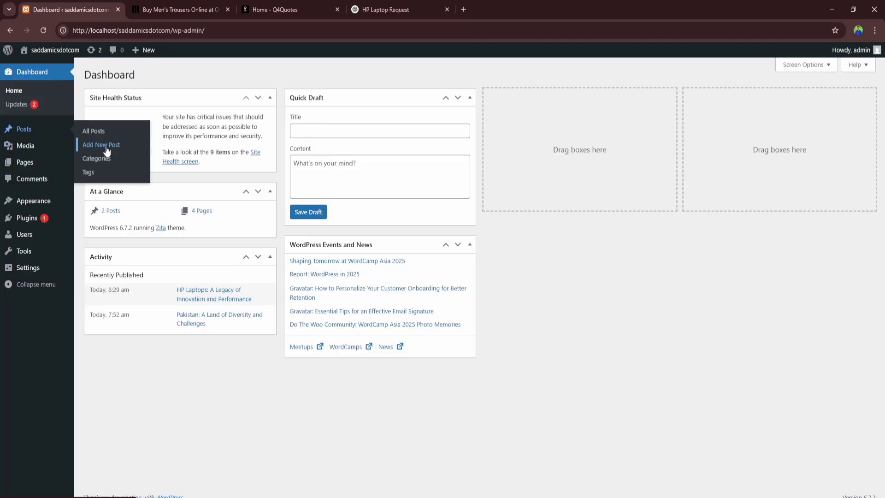
left_click(106, 150)
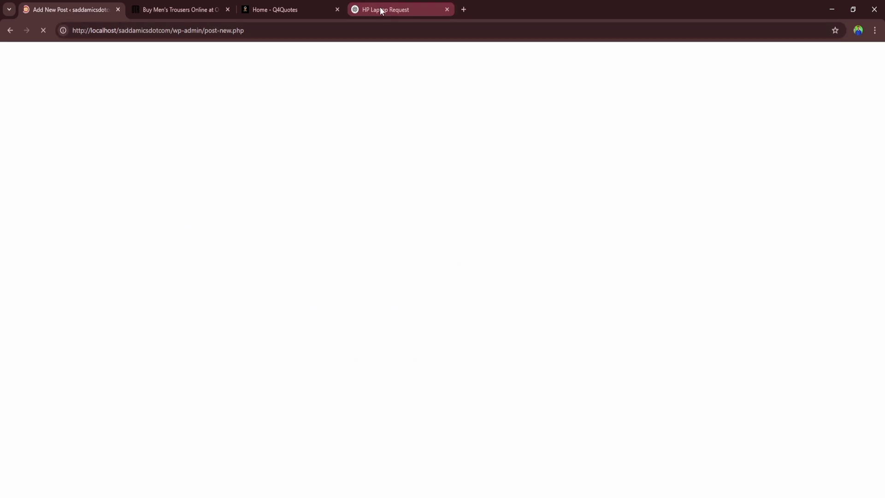
Step: Switch to the ChatGPT conversation and submit the request "Article about dell"
left_click(385, 10)
scroll(518, 184, "up", 2)
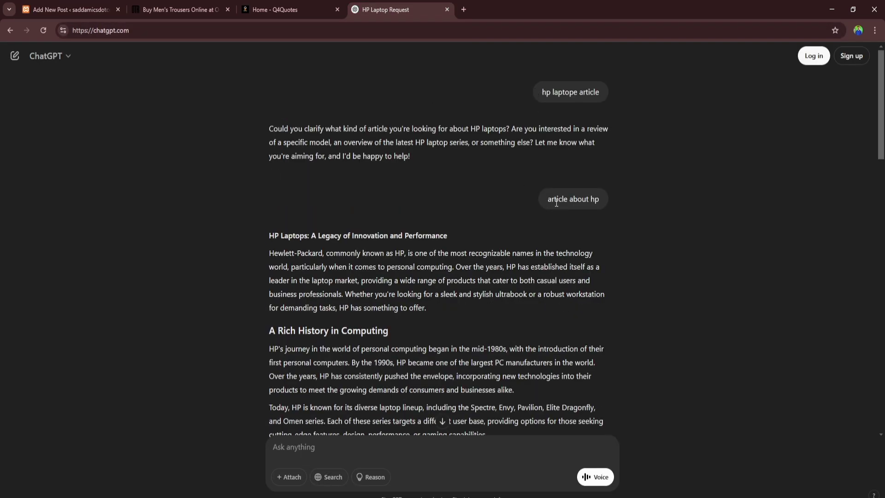
scroll(418, 213, "down", 6)
scroll(385, 259, "down", 7)
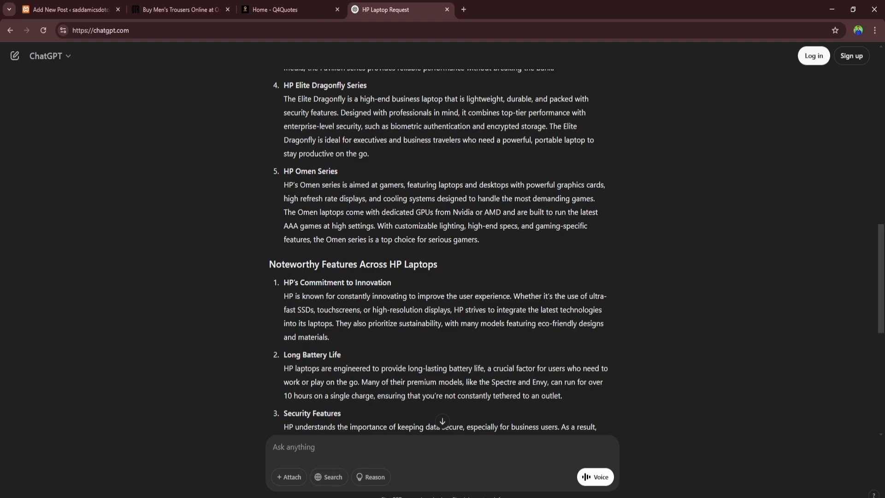
type("Arti")
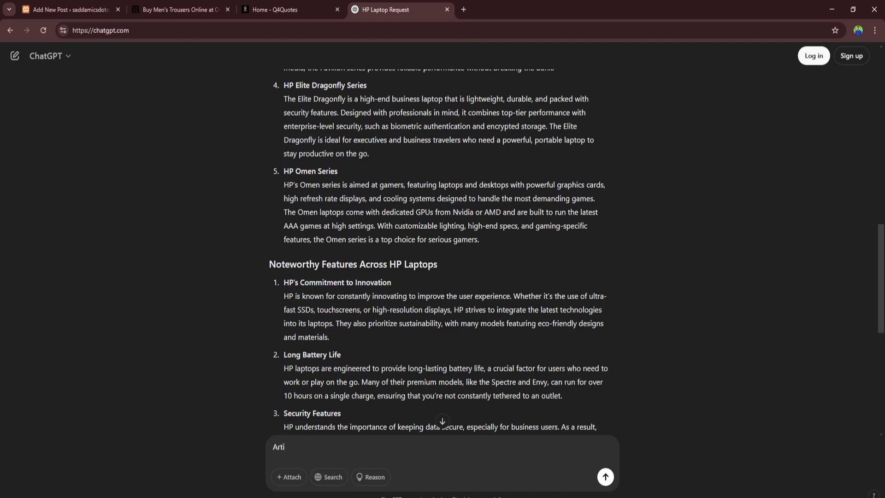
type("cal")
type(" a")
key("BackSpace")
key("BackSpace")
key("BackSpace")
key("BackSpace")
type("le about dell")
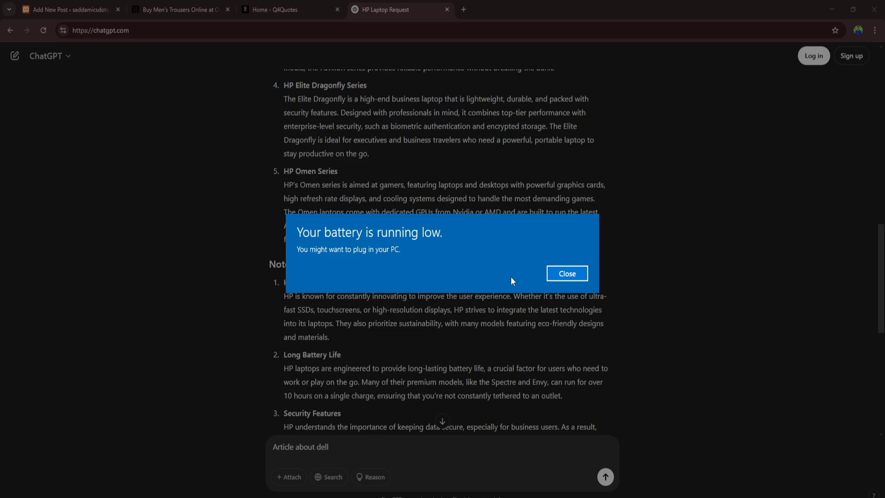
left_click(277, 255)
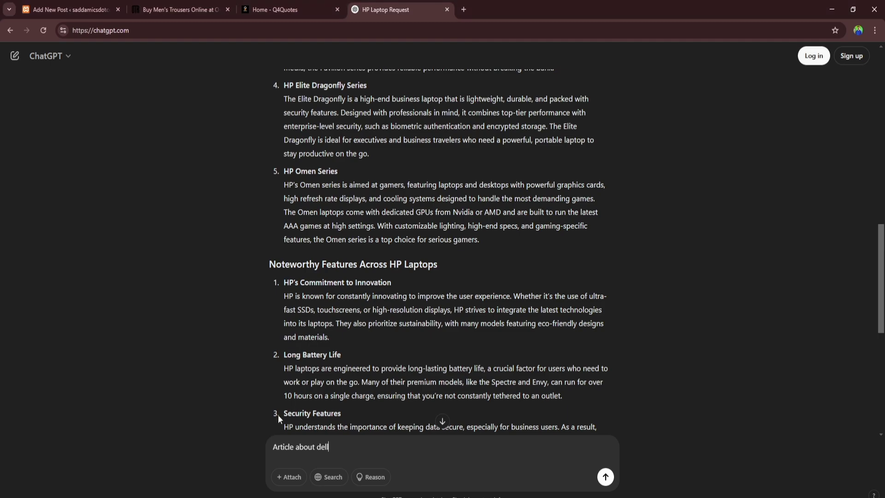
left_click(605, 477)
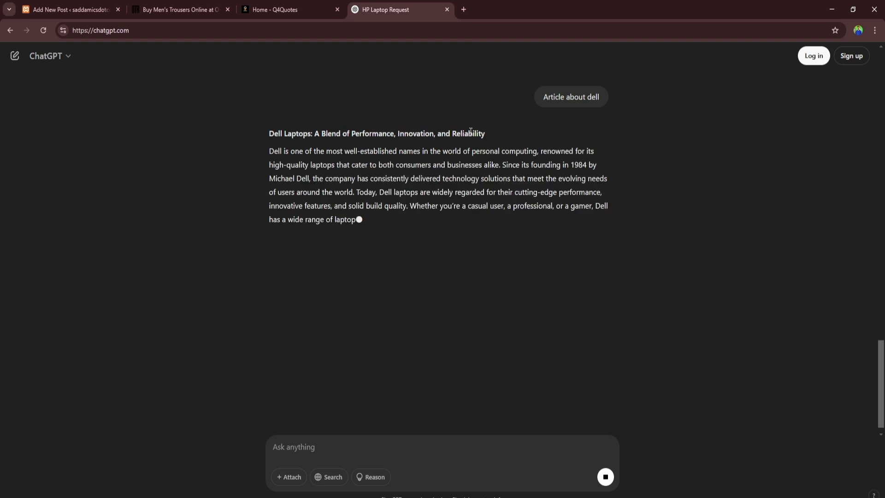
Step: Copy the generated article's heading and use it as the new WordPress post's title: "Dell Laptops: A Blend of Performance, Innovation, and Reliability"
left_click_drag(495, 133, 429, 134)
left_click_drag(388, 136, 265, 133)
key("ctrl+c")
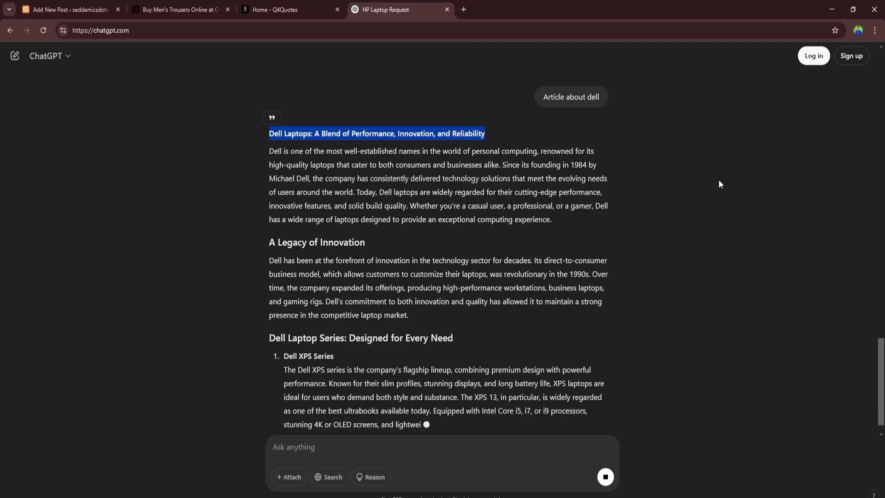
left_click(44, 6)
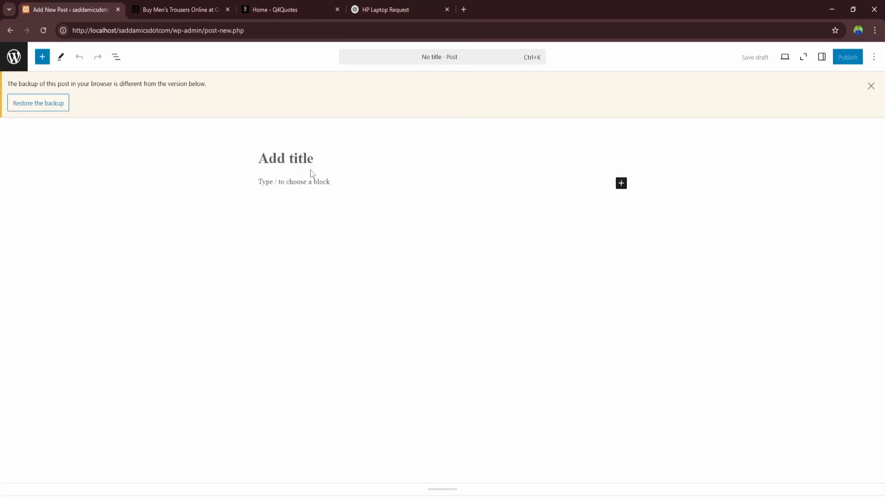
left_click(872, 86)
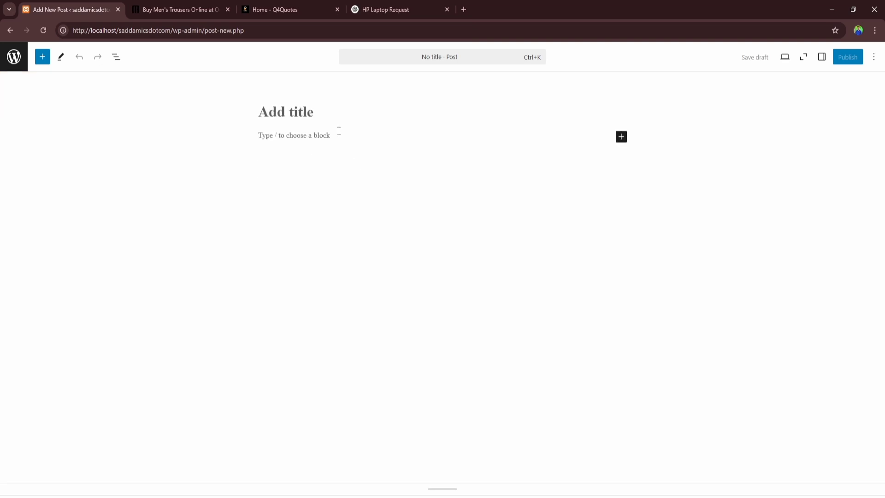
key("ctrl+v")
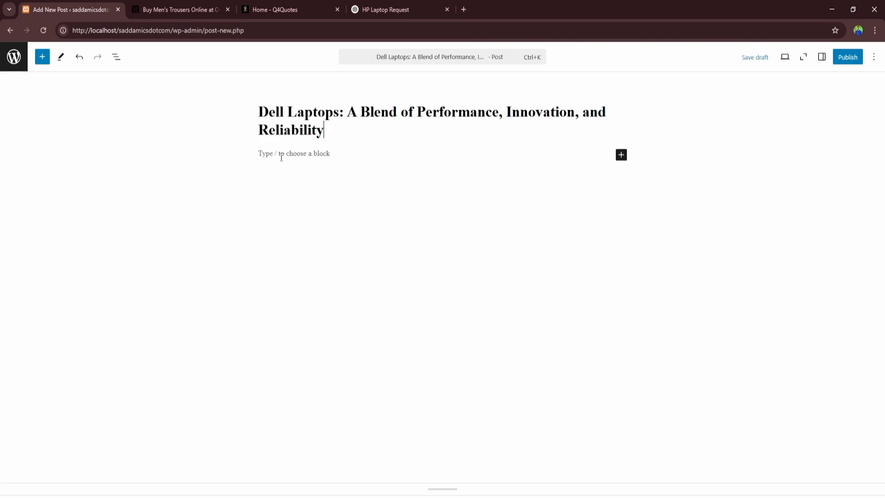
Step: Add a paragraph block and fill the post body with the ChatGPT Dell article, from the introduction through the Conclusion
left_click(622, 155)
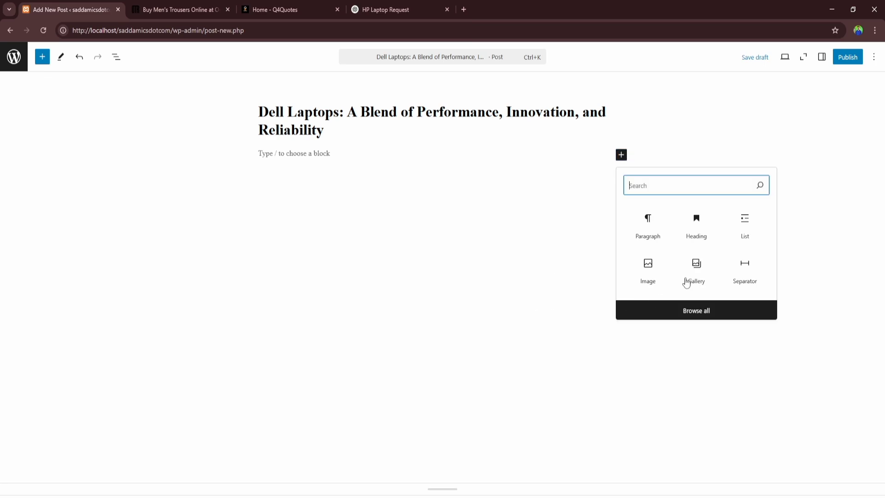
left_click(658, 239)
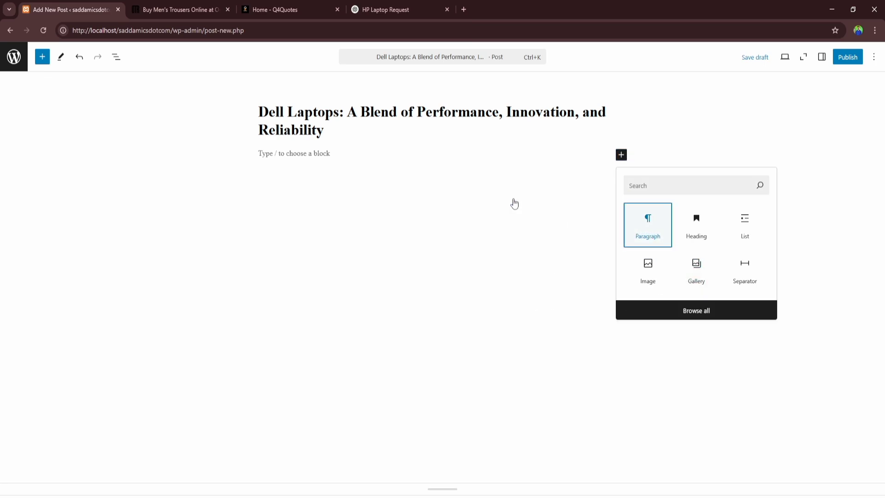
left_click(386, 9)
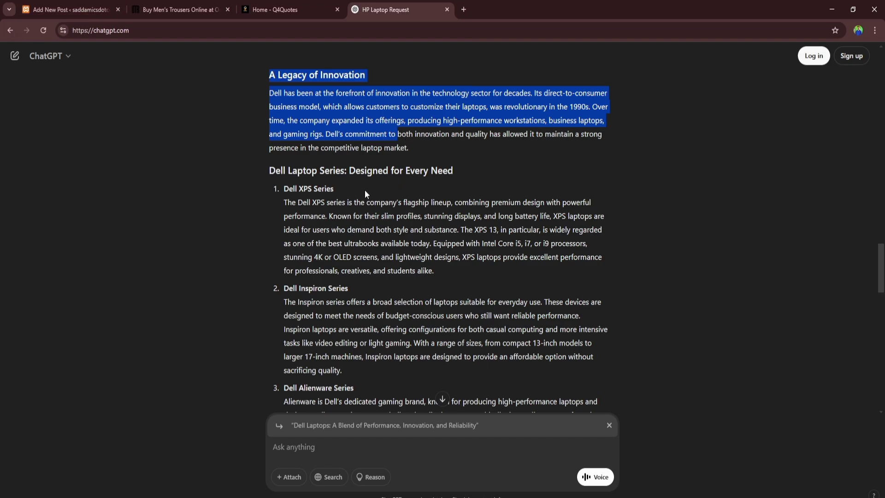
left_click(300, 138)
scroll(322, 134, "up", 6)
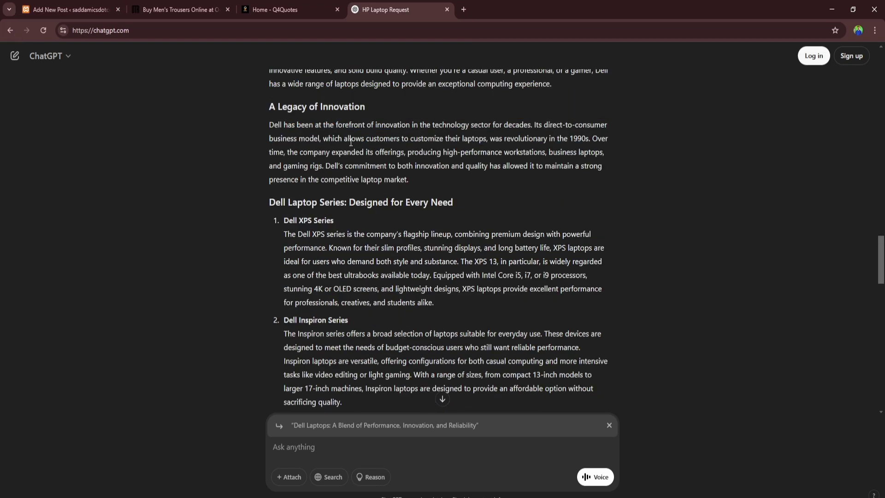
scroll(348, 178, "down", 3)
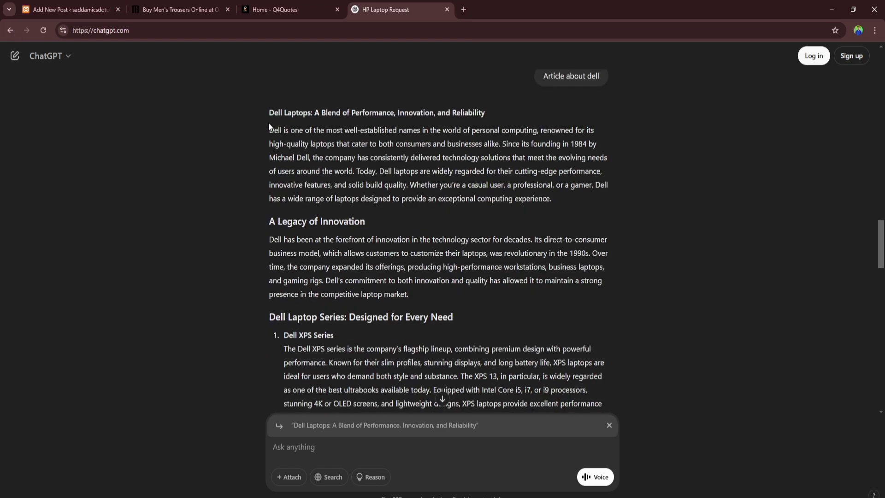
left_click_drag(269, 127, 406, 395)
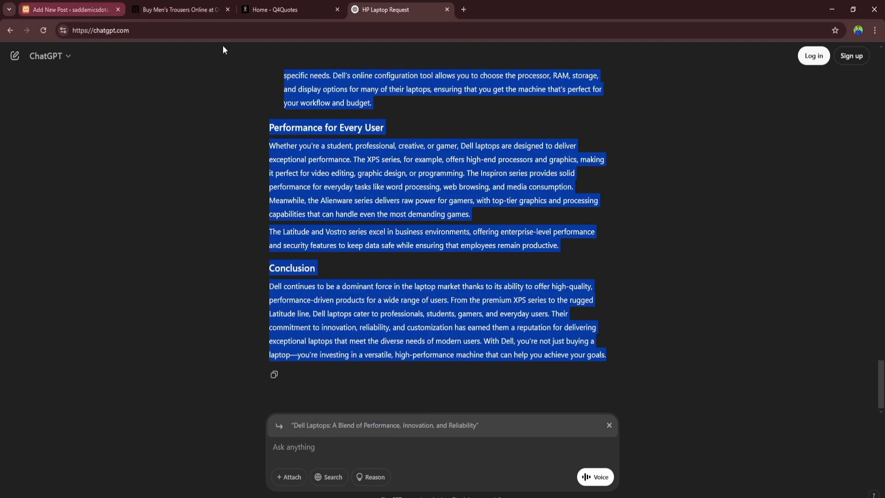
left_click(94, 10)
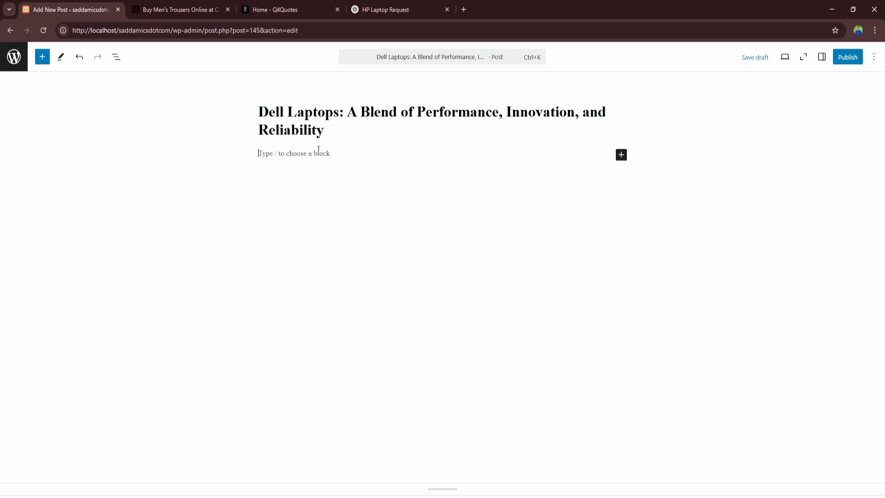
key("ctrl+v")
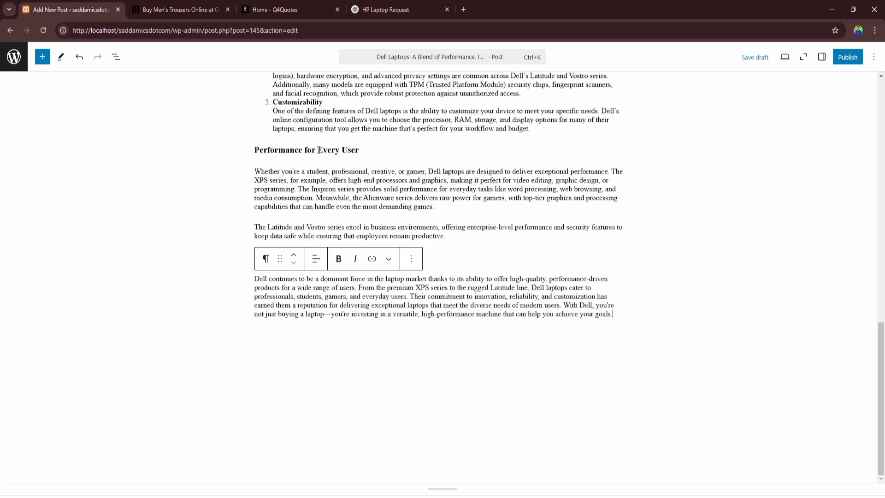
Step: Review the post's text and insert a Gallery block between the Latitude and Vostro paragraph and the Conclusion heading
scroll(327, 145, "up", 20)
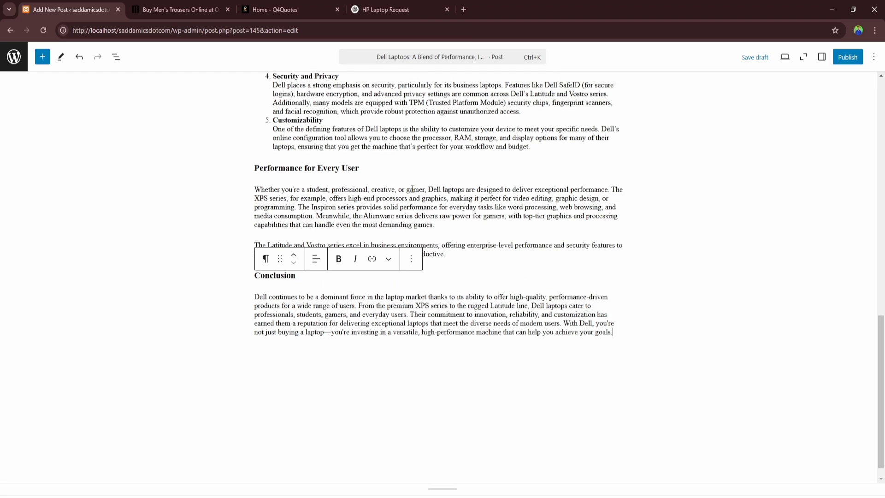
scroll(347, 183, "down", 5)
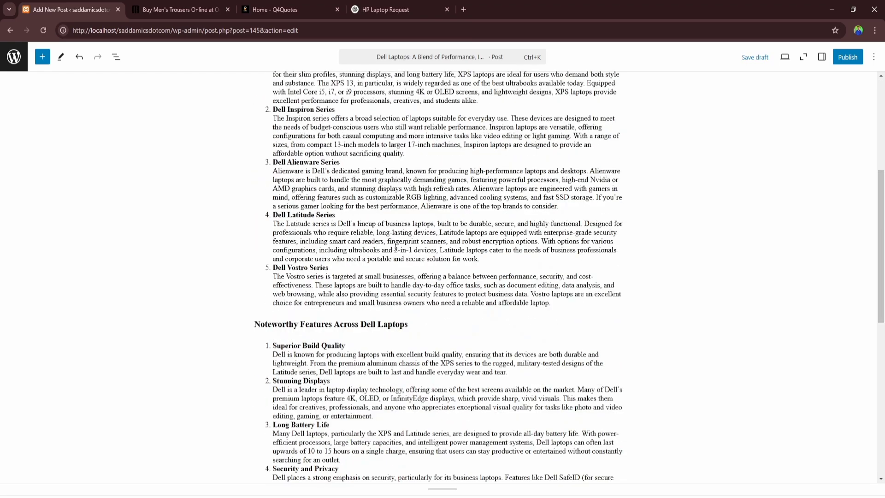
scroll(308, 264, "down", 7)
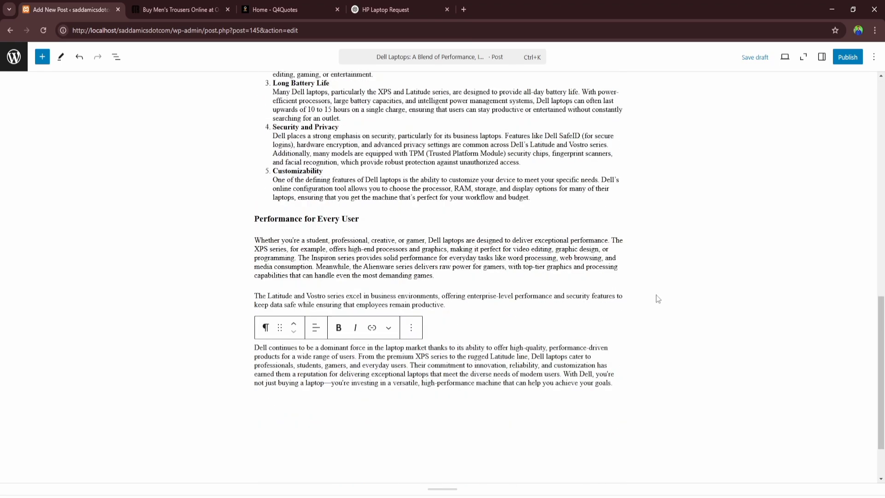
left_click(459, 304)
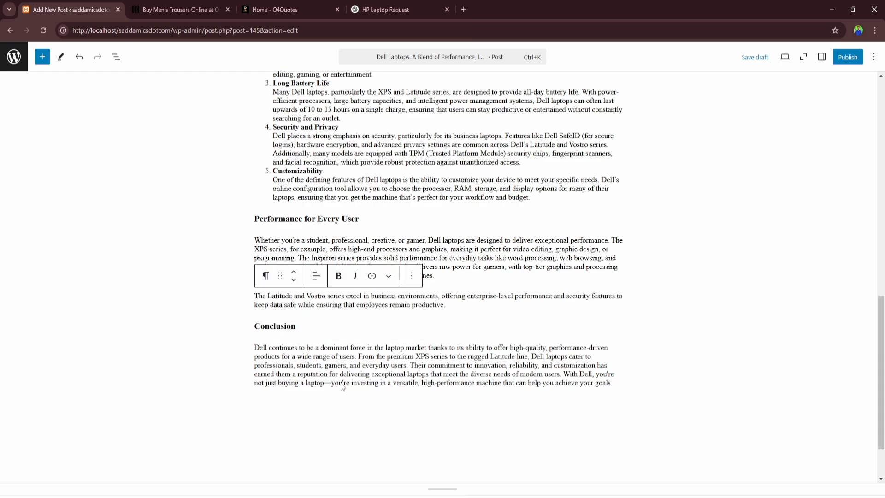
key("Return")
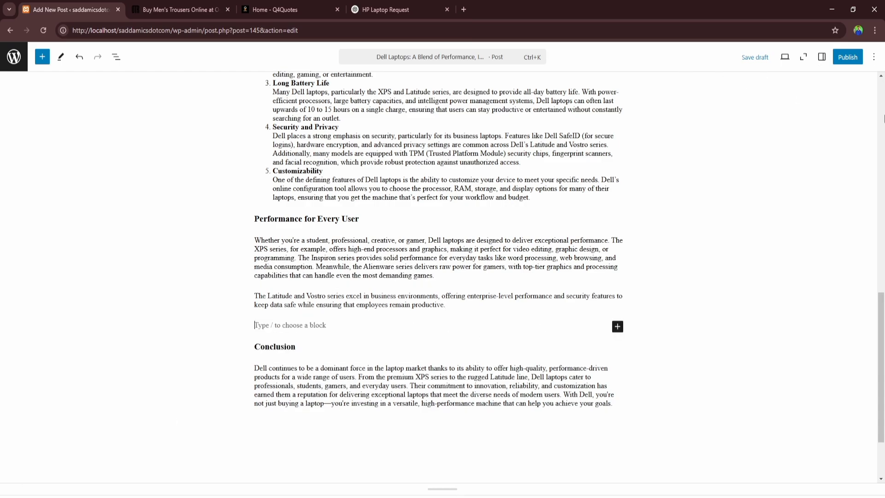
left_click(618, 326)
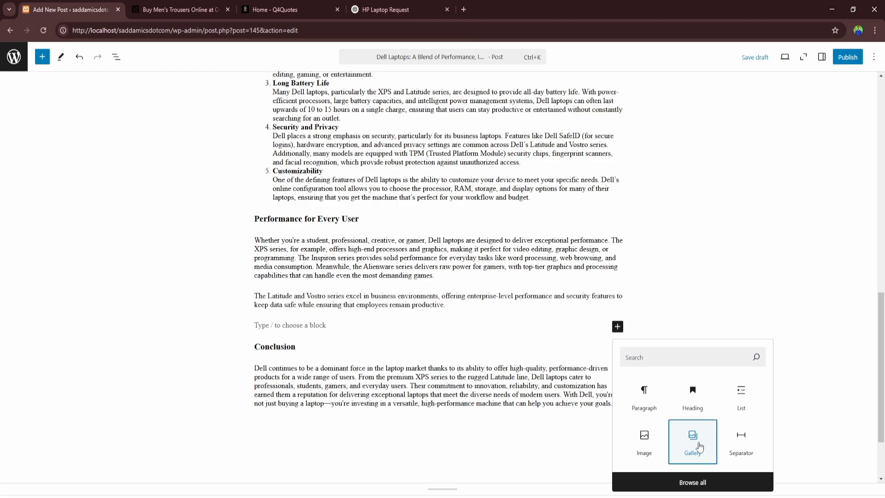
left_click(696, 444)
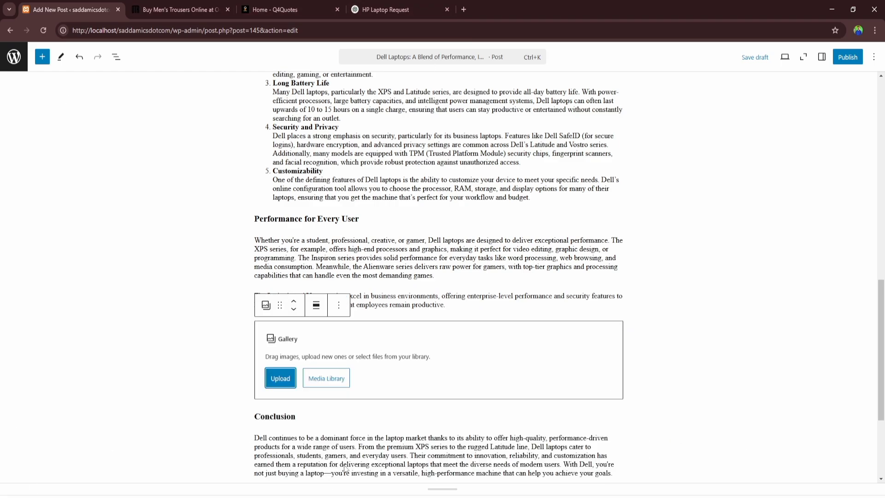
Step: Upload apple-1282241_1280, computer-4795762_1280, office-925806_1280 and macbook-459196_1280 from the Desktop into the Gallery block
left_click(279, 378)
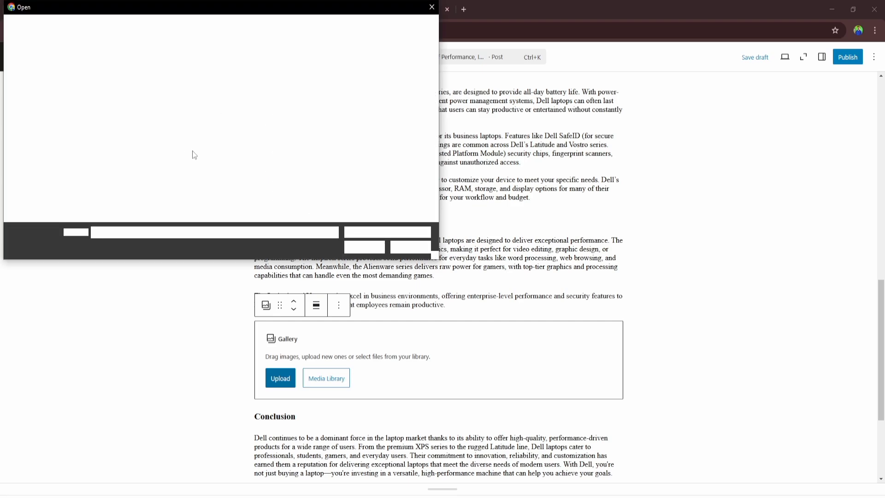
left_click(157, 80)
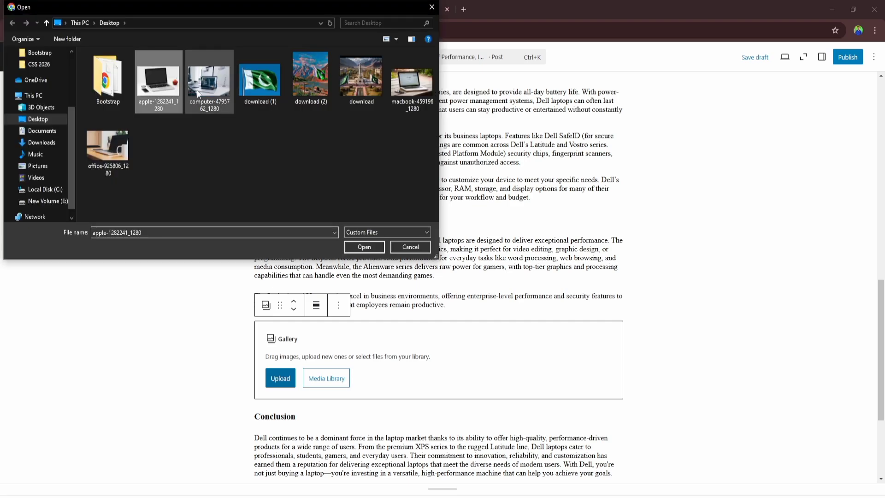
left_click(214, 91, "ctrl")
left_click(107, 147, "ctrl")
left_click(412, 82, "ctrl")
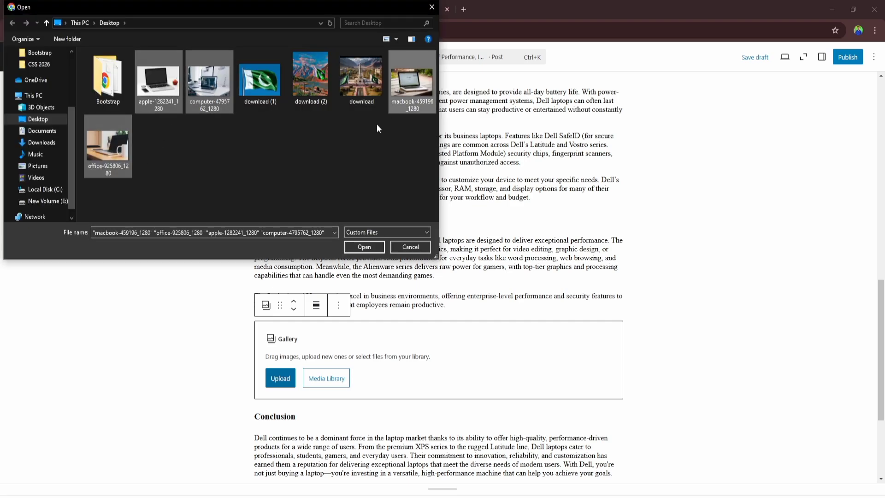
left_click(367, 247)
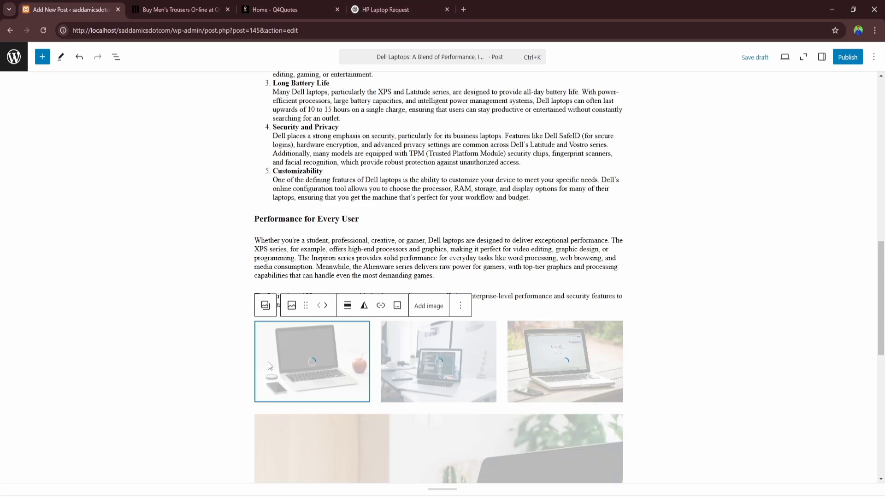
Step: Review the whole Dell post in the editor, checking the article text and the gallery images above the Conclusion
scroll(344, 366, "down", 5)
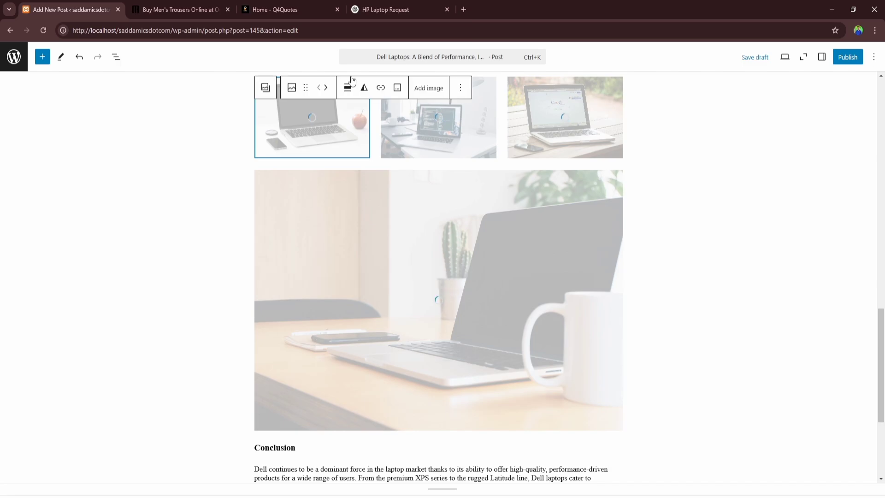
scroll(406, 351, "down", 4)
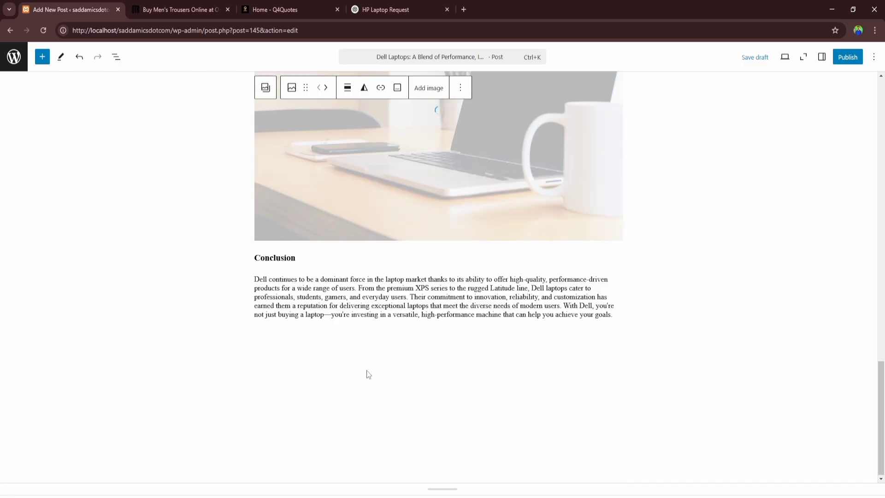
scroll(369, 374, "up", 20)
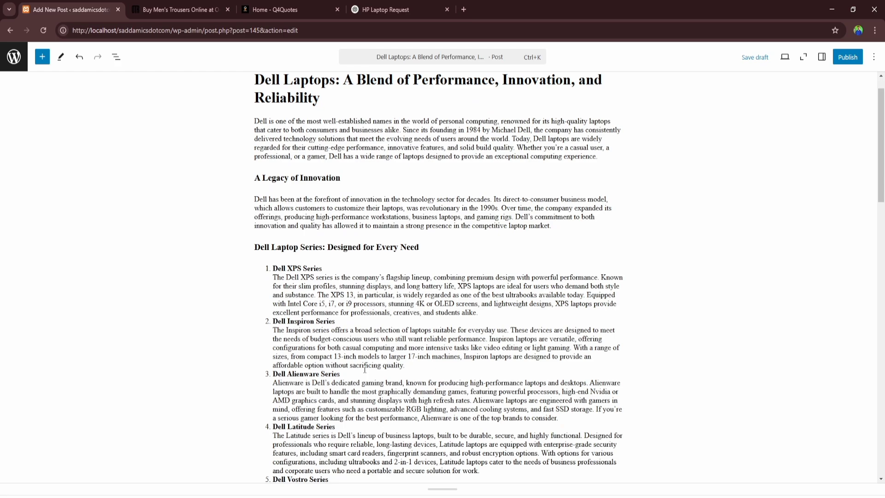
scroll(382, 363, "down", 8)
scroll(382, 362, "down", 10)
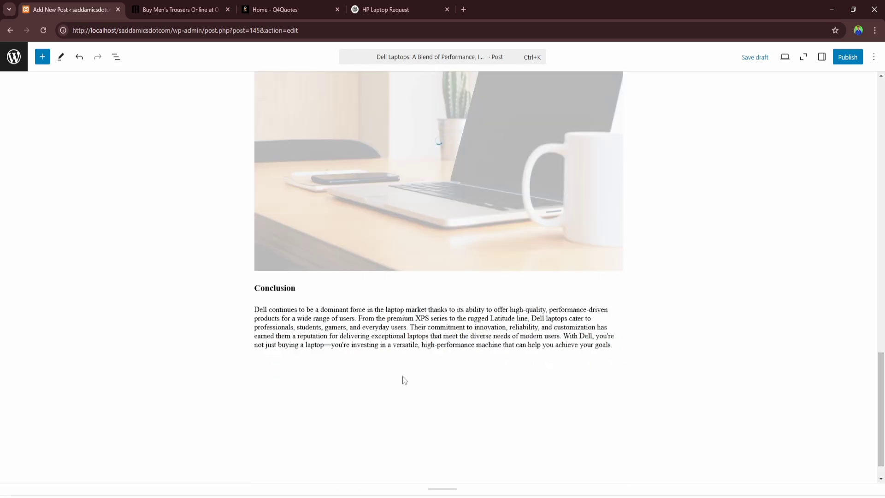
scroll(402, 376, "up", 10)
scroll(422, 389, "up", 12)
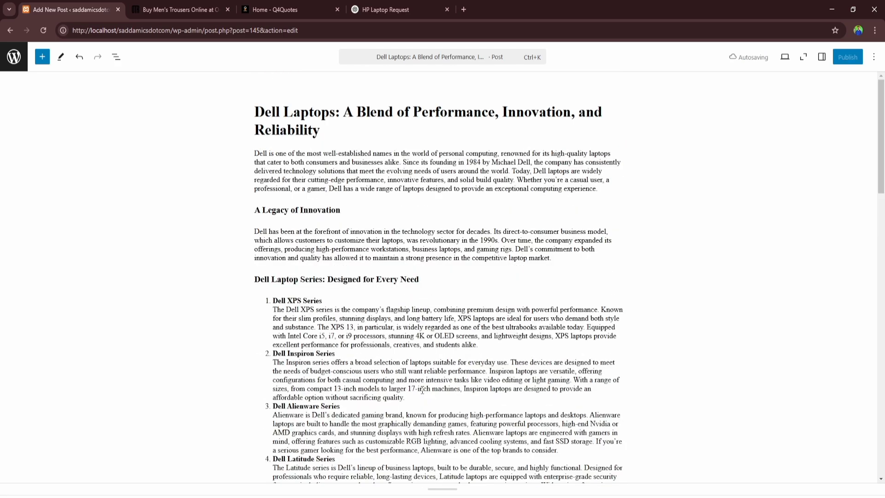
scroll(308, 291, "down", 8)
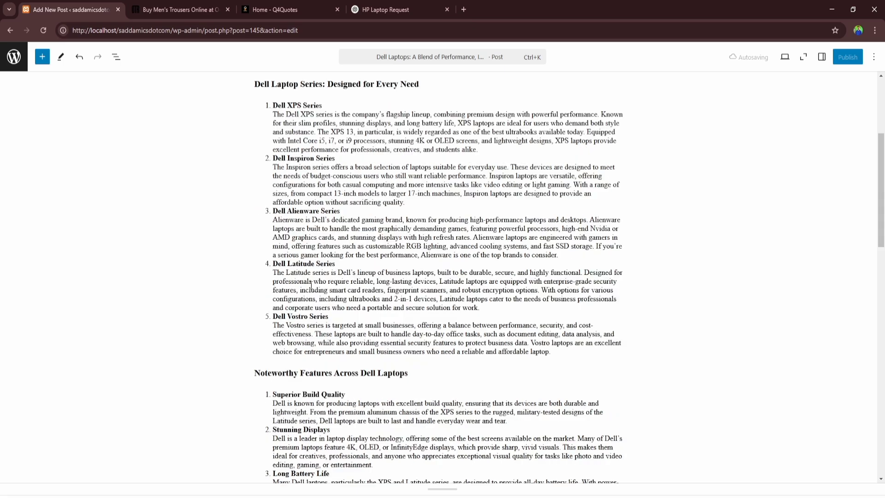
scroll(658, 187, "down", 8)
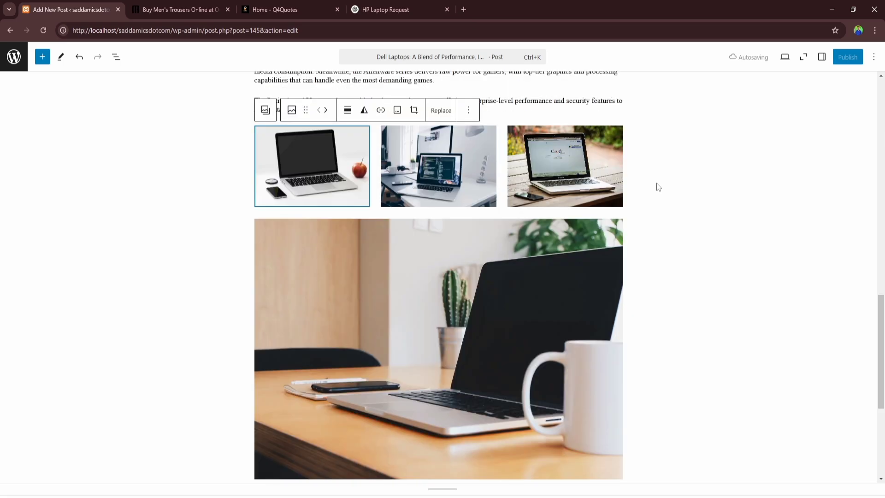
scroll(658, 187, "down", 5)
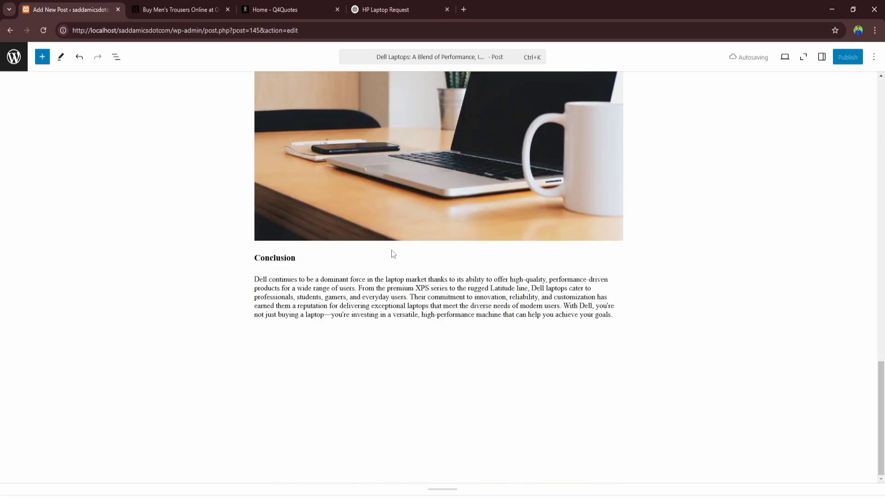
scroll(768, 90, "up", 13)
scroll(774, 175, "up", 1)
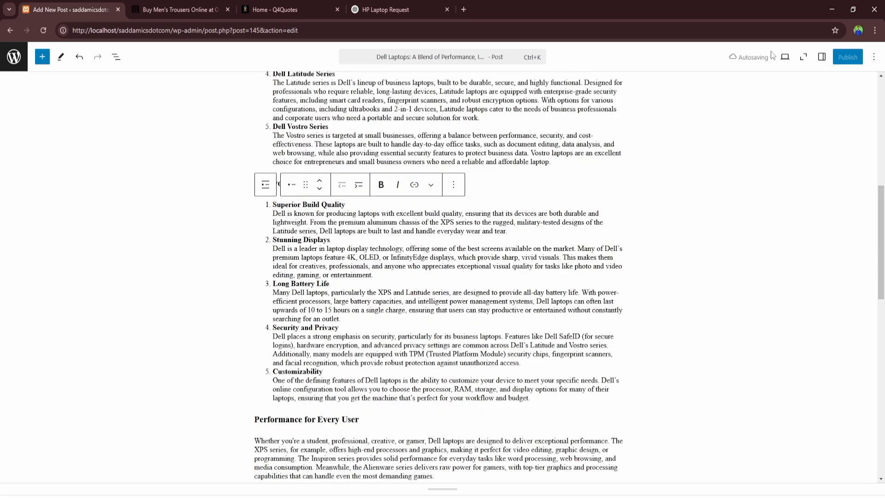
Step: Assign the Dell category to the post in the pre-publish checks and publish it
left_click(848, 57)
left_click(845, 58)
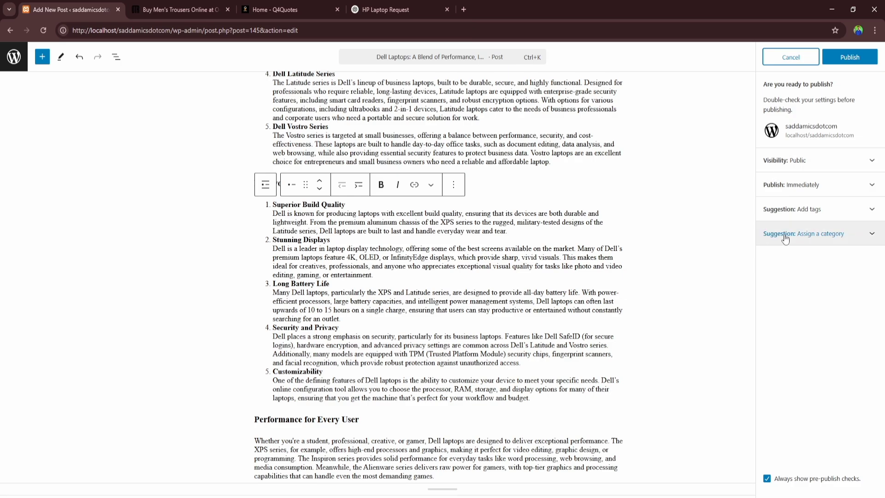
left_click(816, 243)
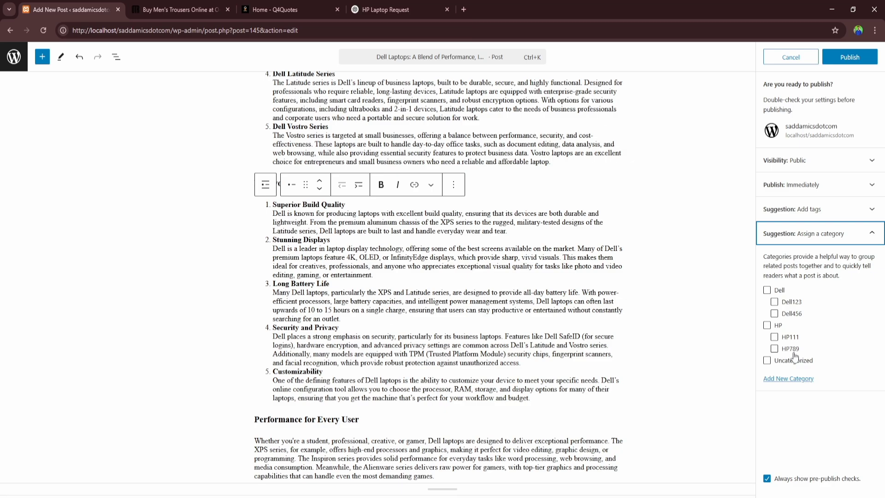
left_click(767, 290)
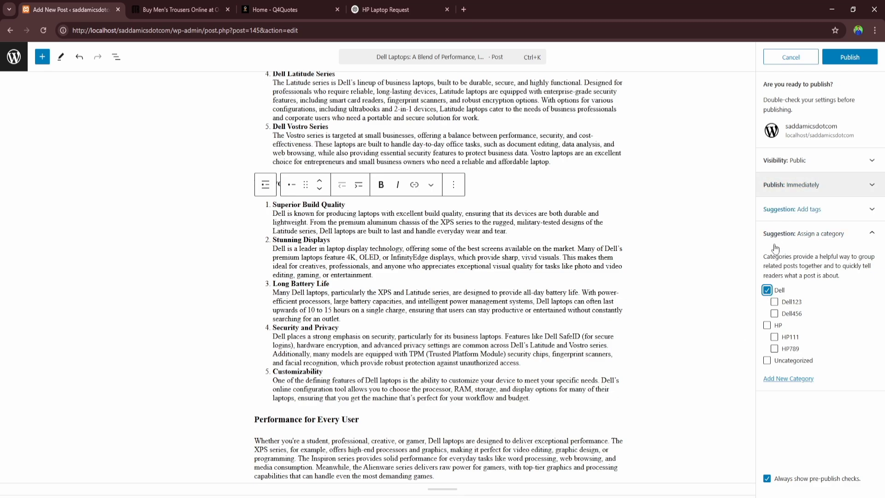
left_click(847, 57)
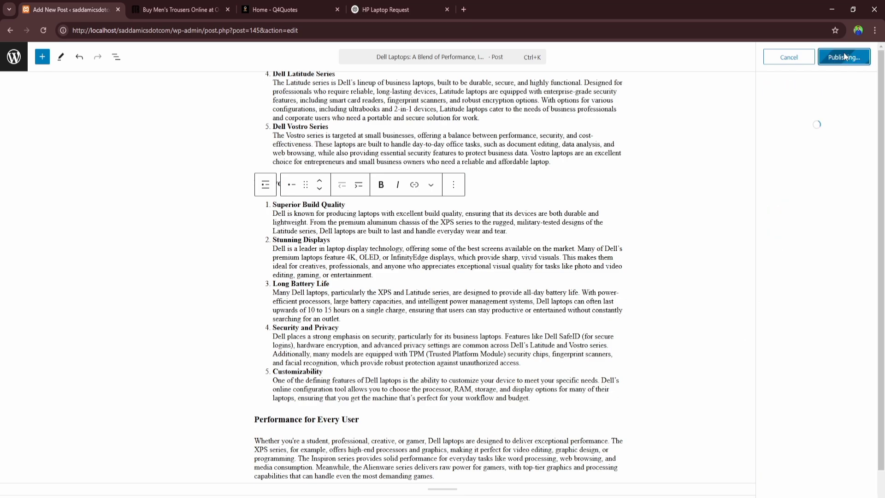
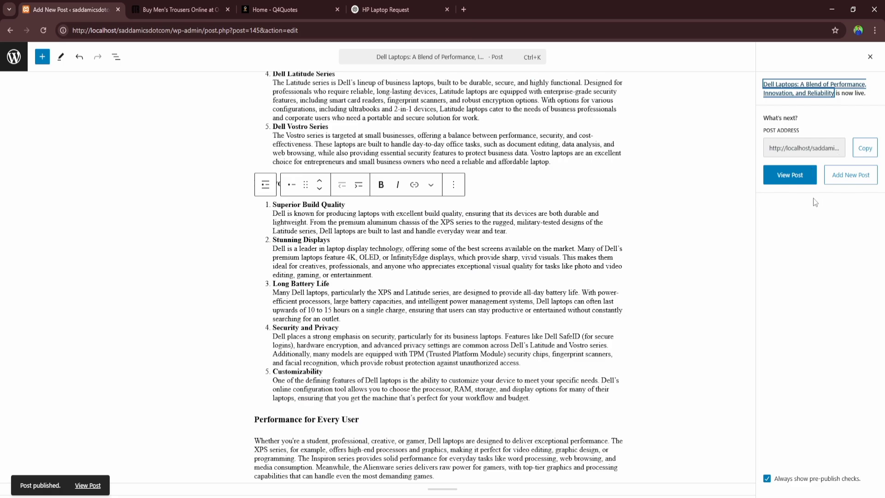
Step: View the published Dell post on the site and examine its text, gallery and comment section
left_click(783, 183)
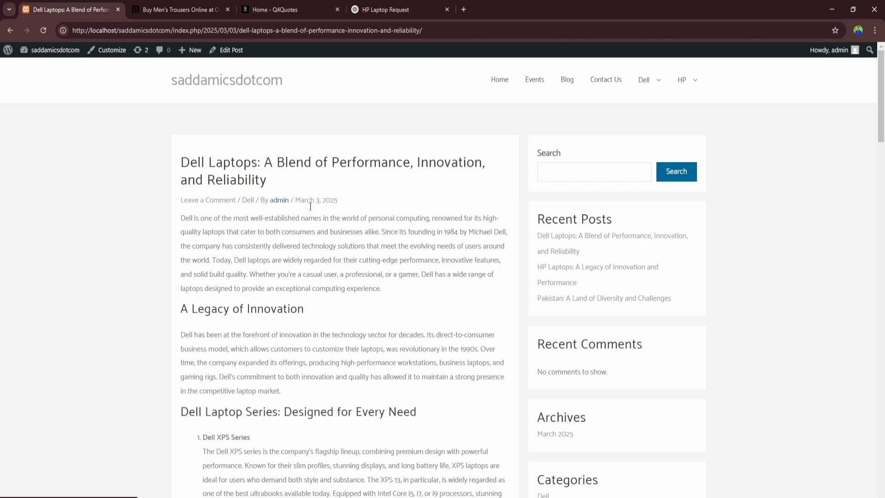
scroll(274, 237, "down", 20)
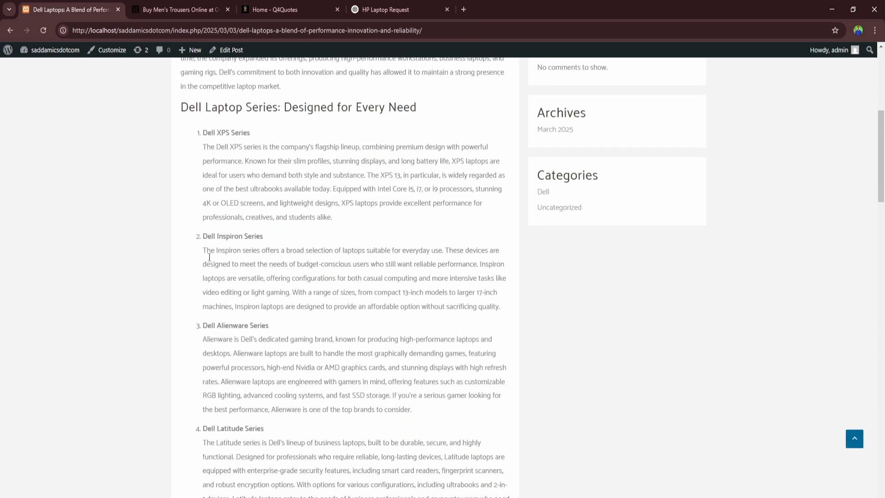
scroll(265, 225, "up", 5)
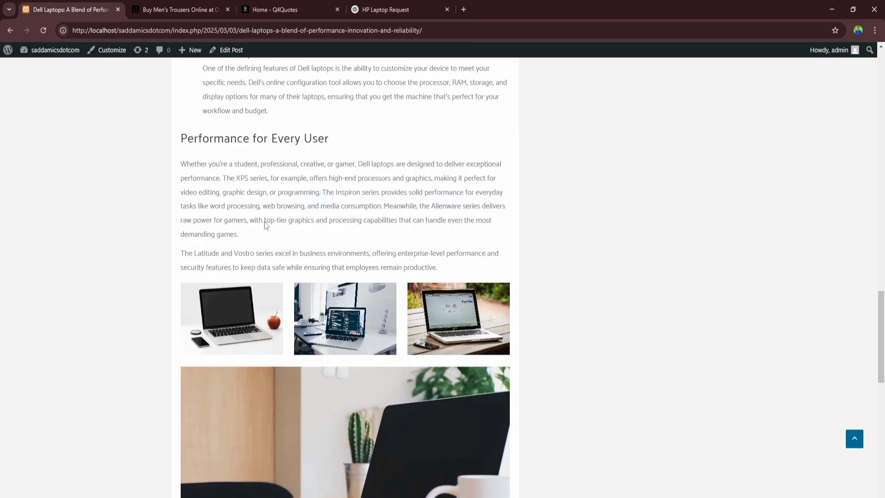
scroll(275, 233, "down", 15)
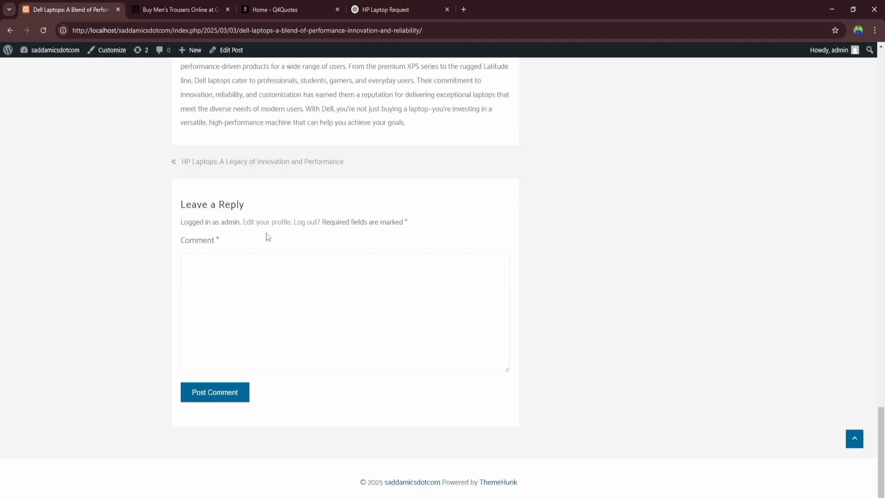
scroll(241, 295, "up", 4)
scroll(247, 296, "down", 4)
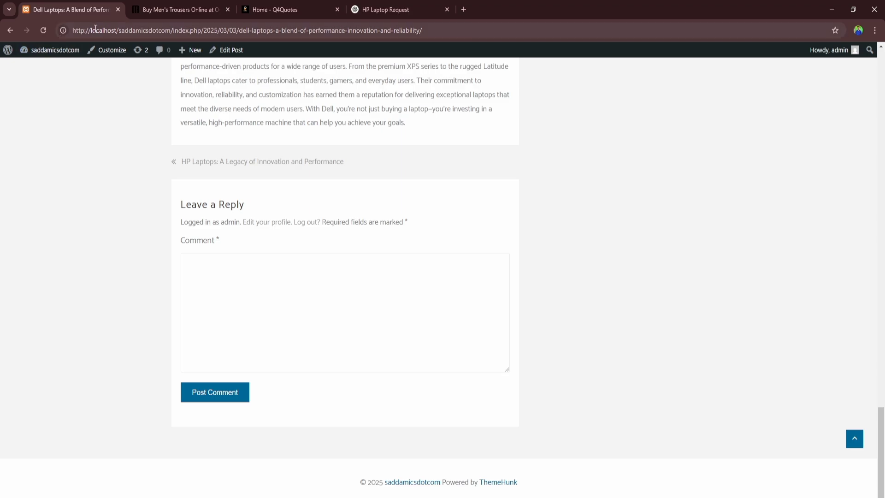
Step: Copy the published Dell post's address and open it in a new Incognito window
left_click(119, 35)
key("ctrl+c")
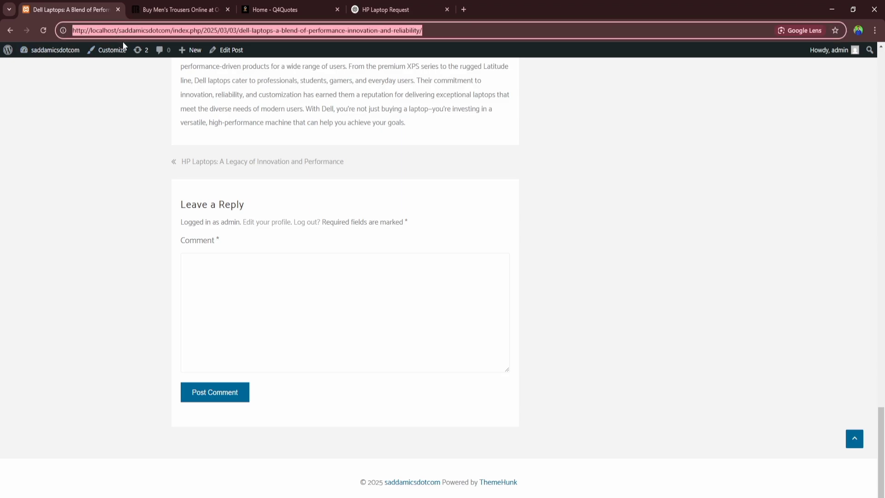
left_click(875, 31)
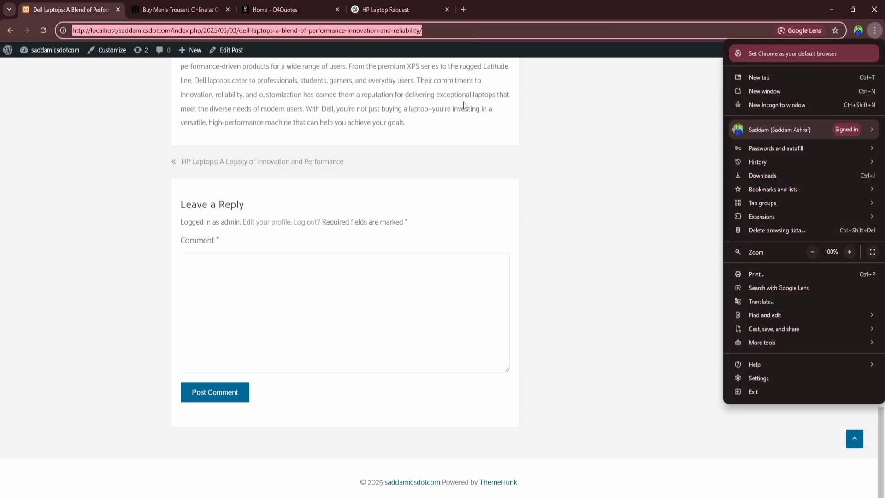
left_click(757, 107)
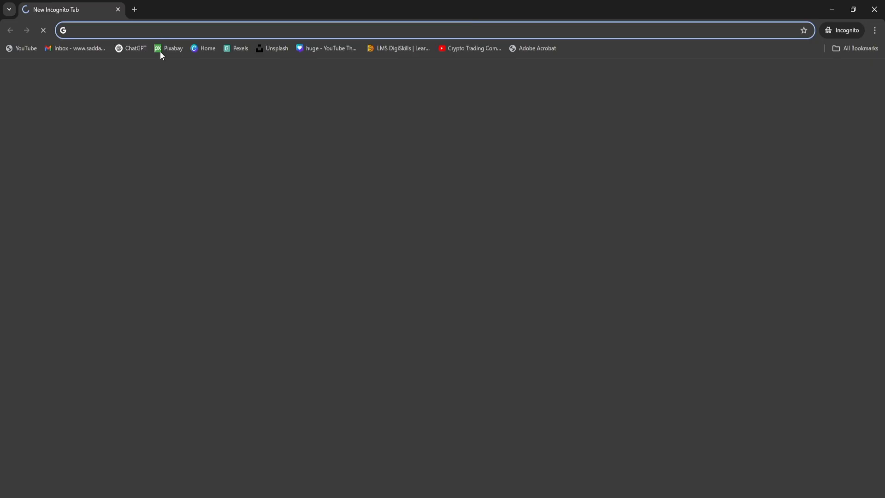
key("ctrl+v")
key("Return")
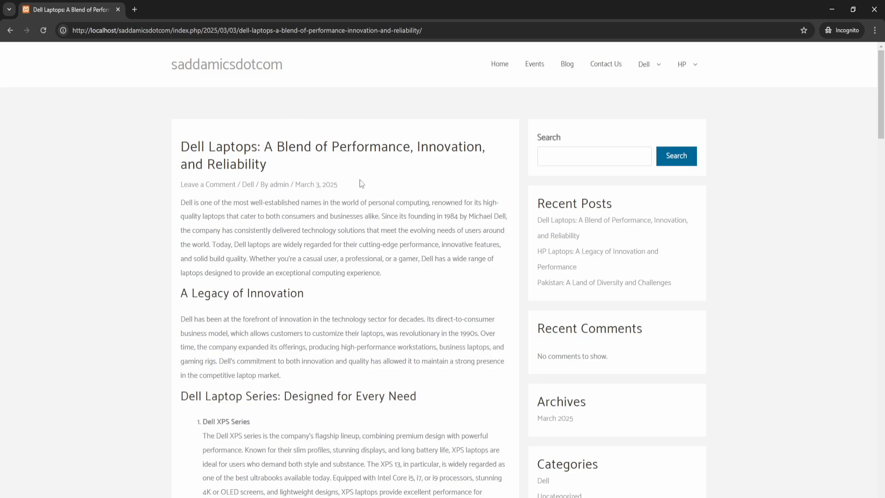
Step: Examine the Dell post as a logged-out visitor, including the comment form's Comment, Name, Email and Website fields
scroll(177, 264, "down", 15)
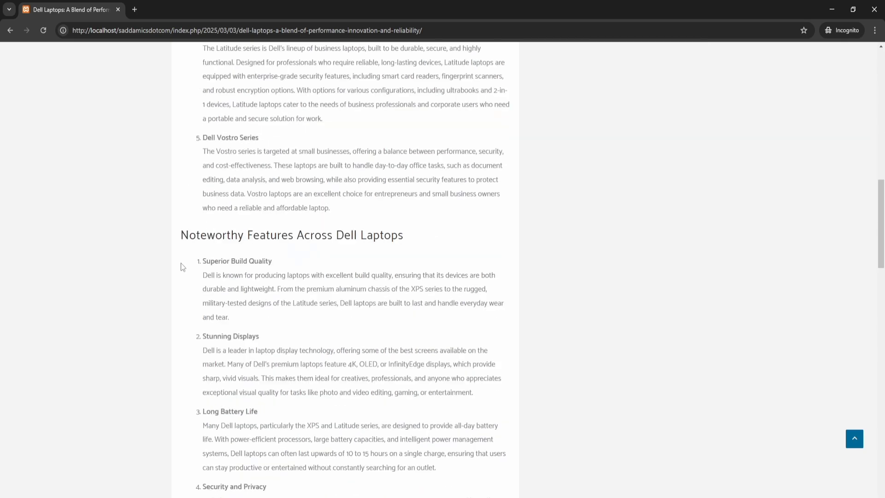
scroll(183, 266, "down", 20)
left_click(227, 160)
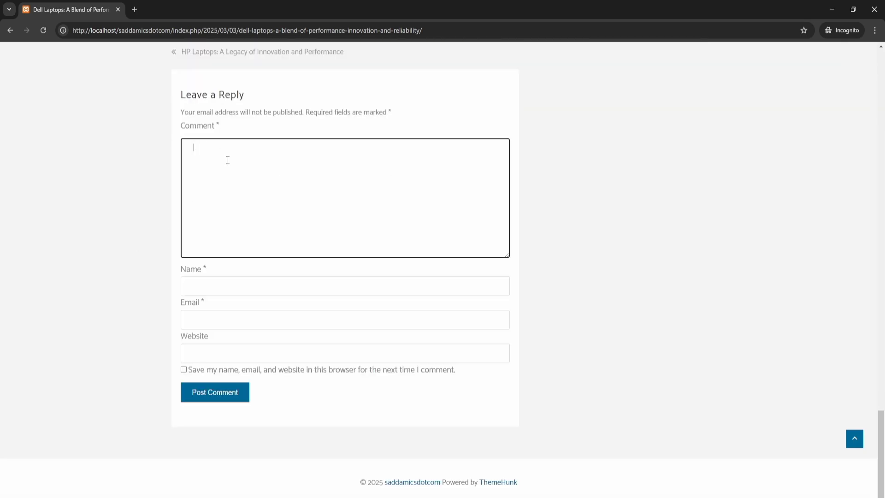
left_click(203, 286)
left_click(193, 311)
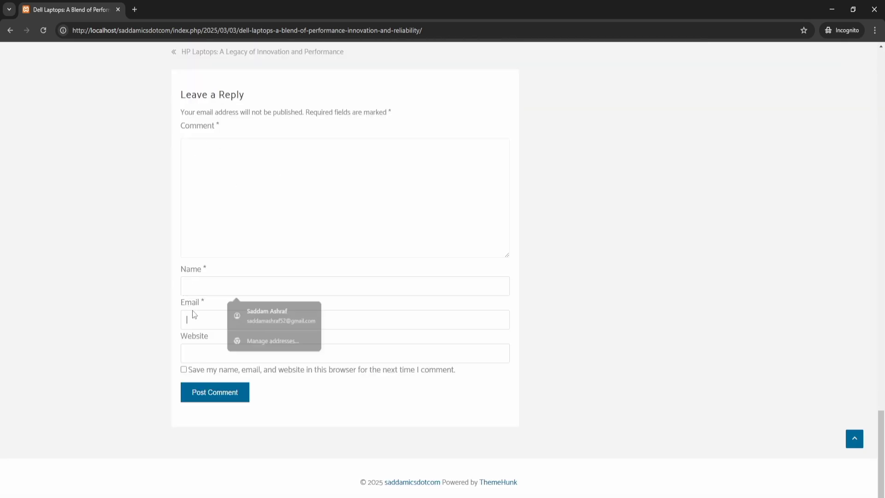
left_click(202, 355)
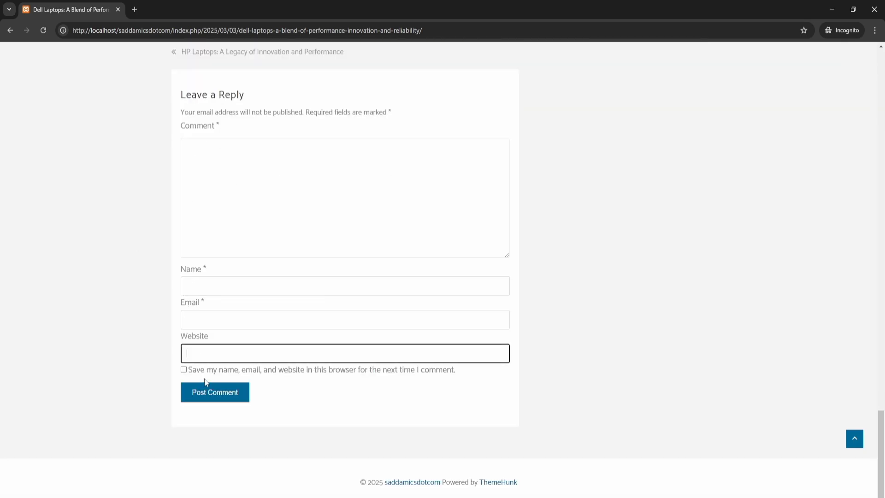
left_click(136, 236)
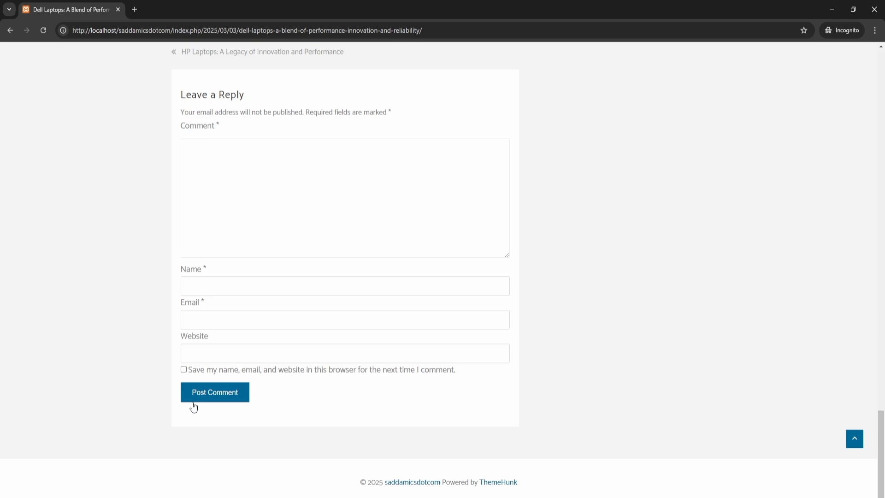
scroll(353, 230, "up", 12)
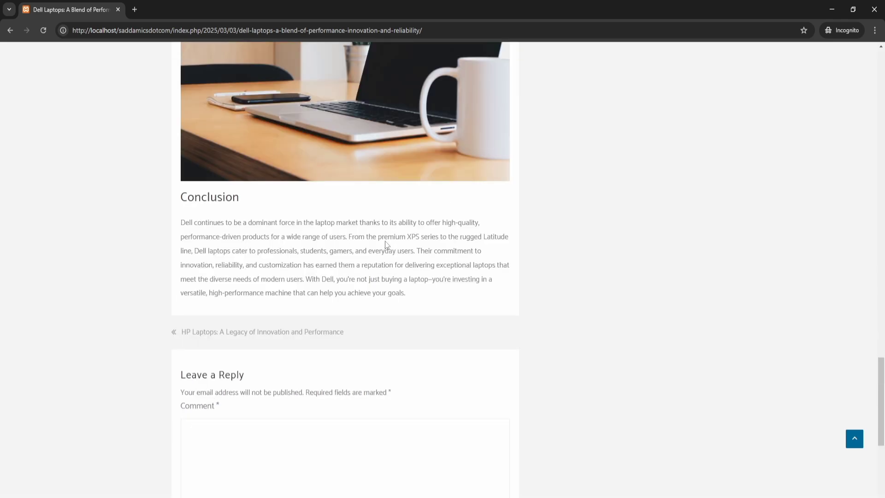
scroll(353, 229, "up", 20)
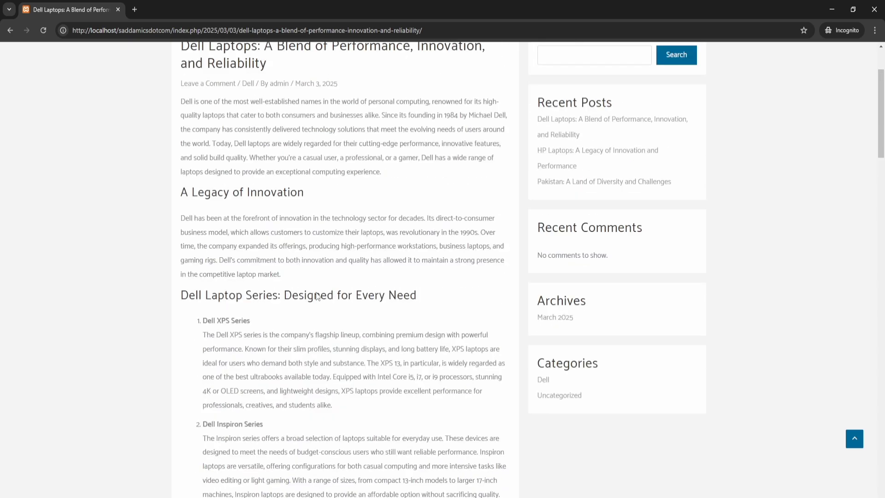
scroll(361, 295, "down", 3)
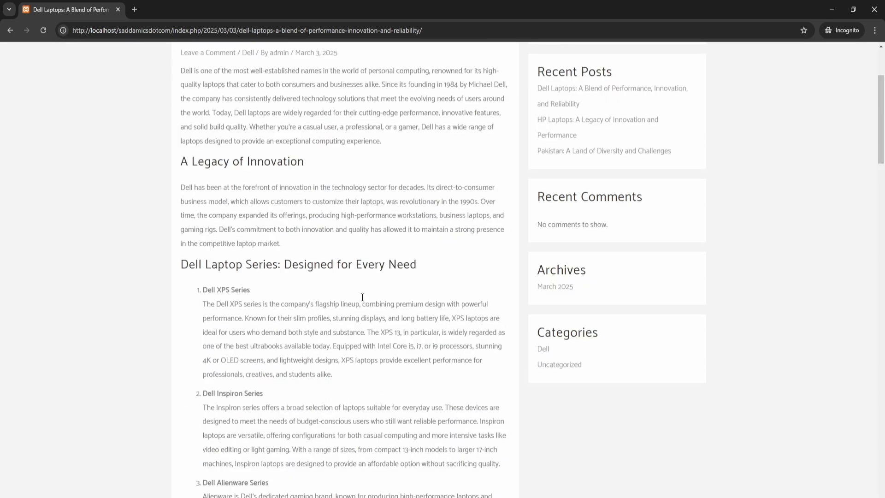
Step: Review the Dell post's text, gallery and comment form once more as a visitor and close the Incognito window
scroll(355, 318, "up", 3)
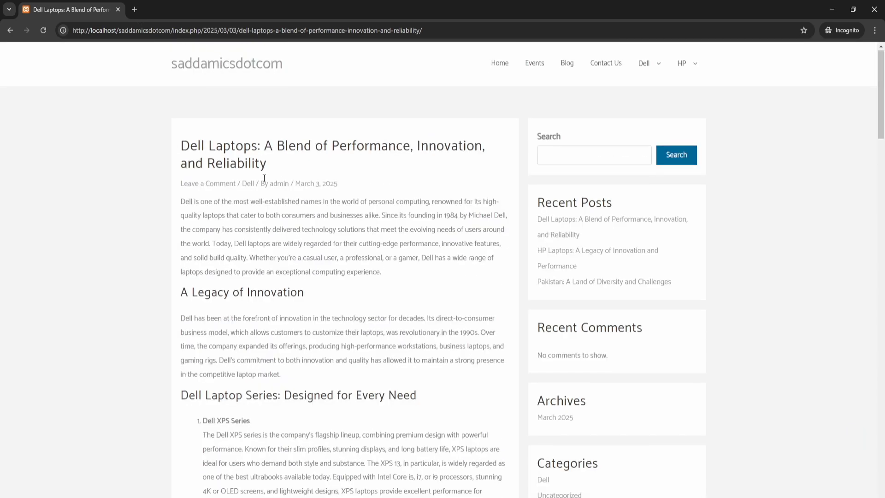
scroll(258, 180, "down", 20)
scroll(247, 173, "down", 12)
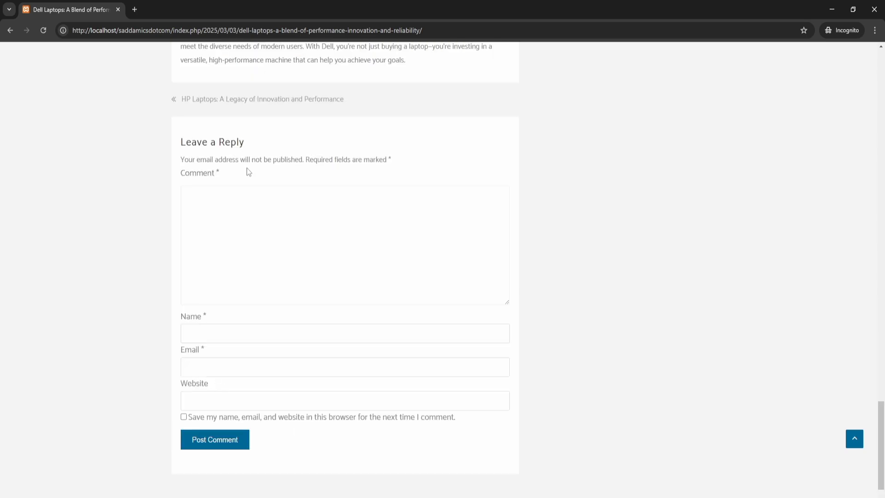
scroll(247, 167, "up", 10)
scroll(254, 169, "up", 4)
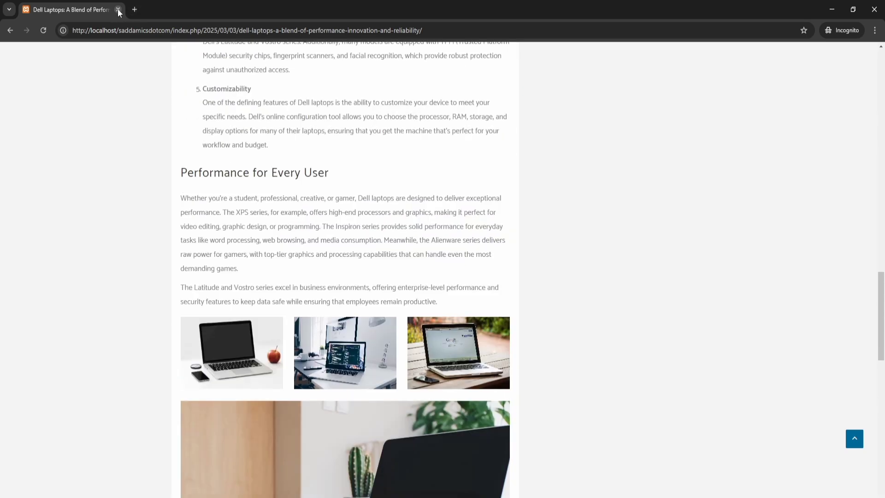
left_click(117, 9)
Step: Go from the Dell post to the WordPress dashboard and visit the saddamicsdotcom home page from there
scroll(295, 209, "up", 15)
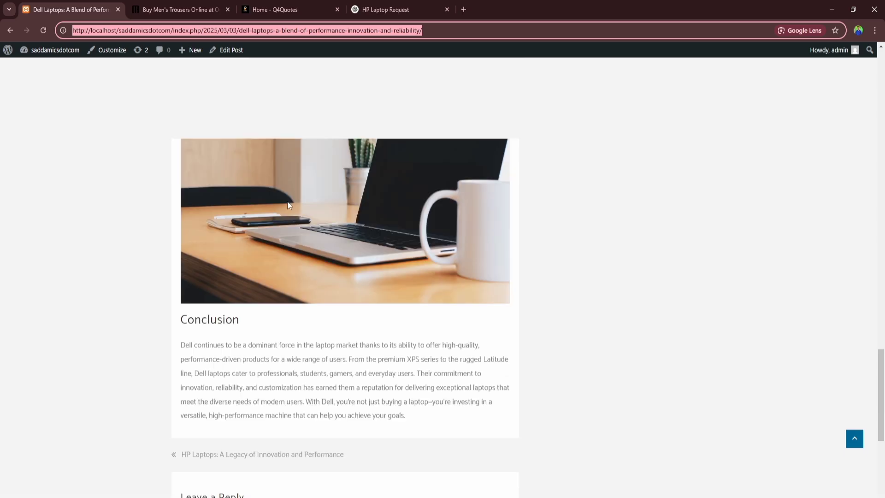
mouse_move(51, 50)
left_click(53, 68)
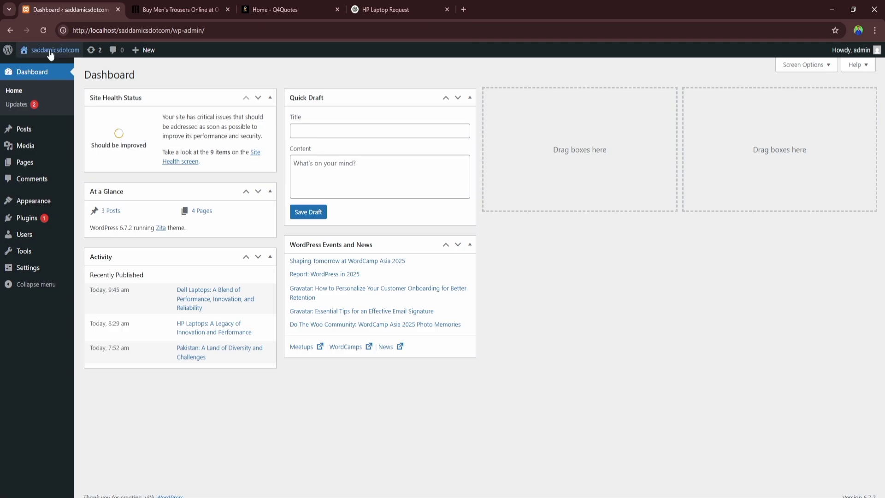
mouse_move(46, 51)
left_click(37, 68)
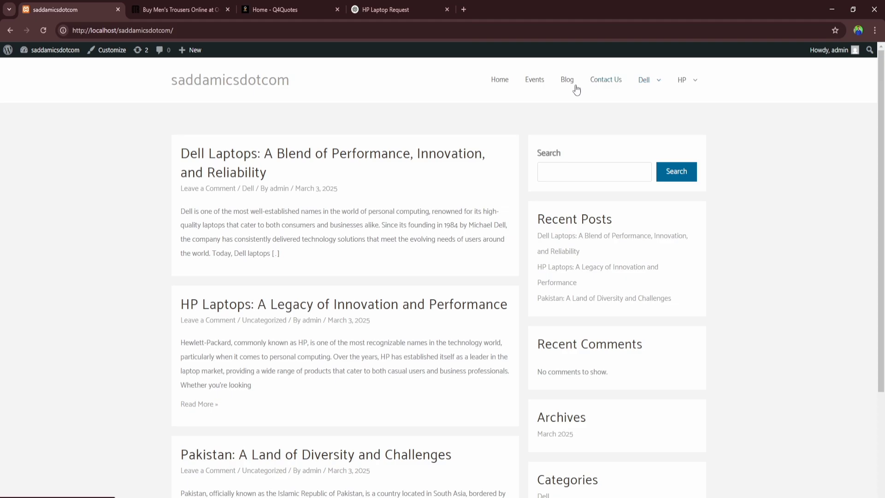
Step: View the Dell category page and its Dell123 subcategory page, and return to the Dell category page
left_click(643, 83)
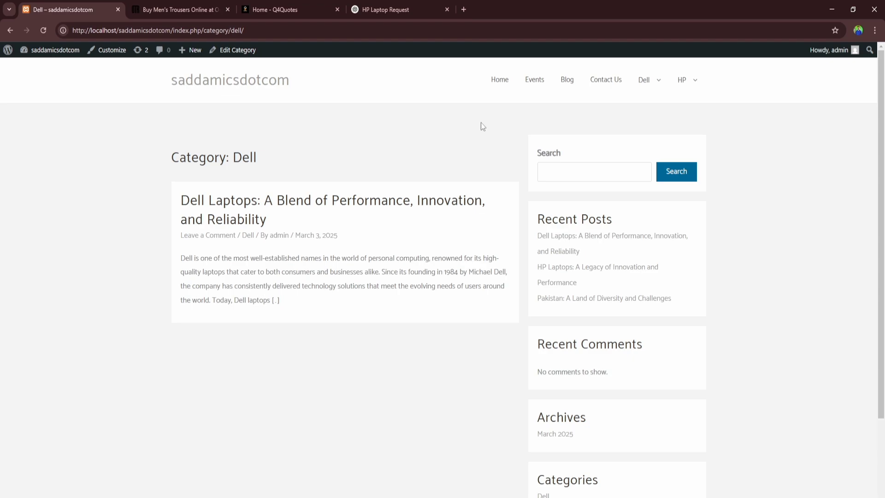
mouse_move(646, 81)
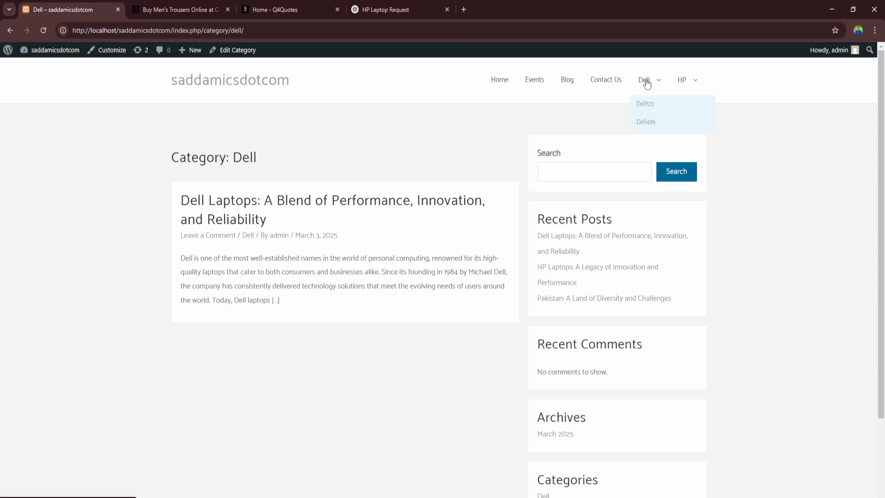
left_click(643, 109)
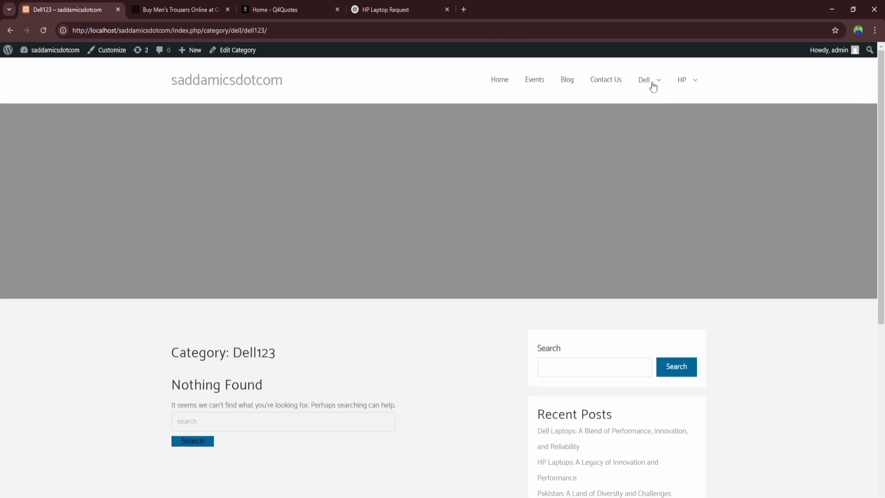
mouse_move(646, 89)
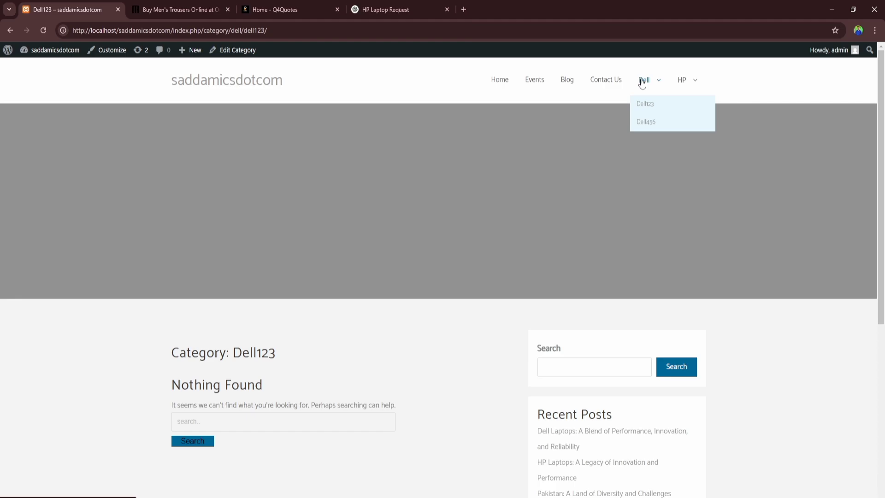
left_click(642, 82)
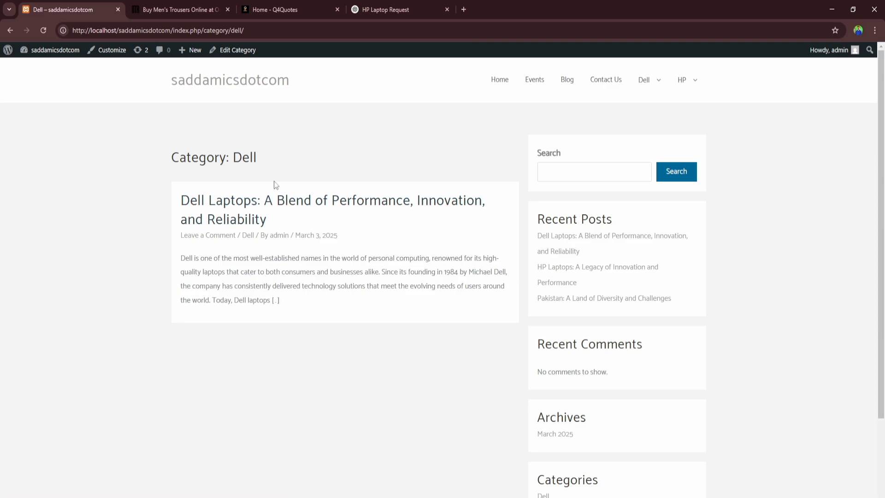
Step: Open the Dell laptops post from the Dell category, examine it down to the comment form, and check the HP and Dell submenus
left_click(292, 206)
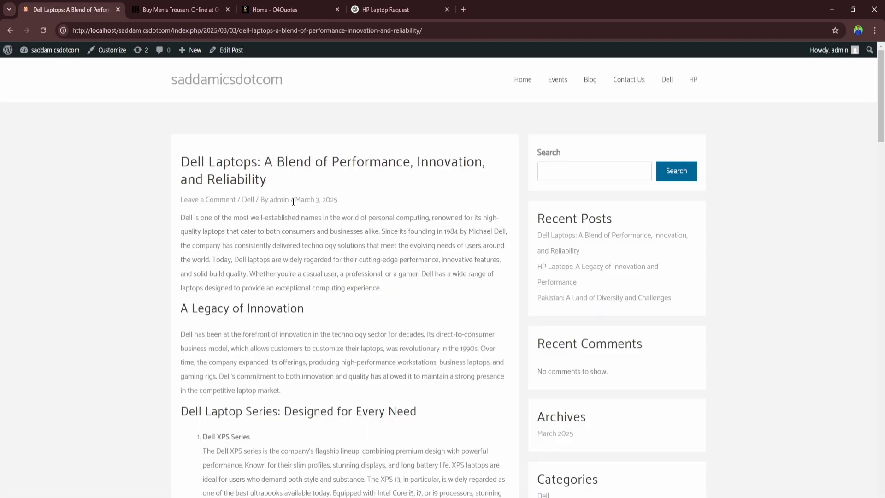
scroll(286, 198, "down", 15)
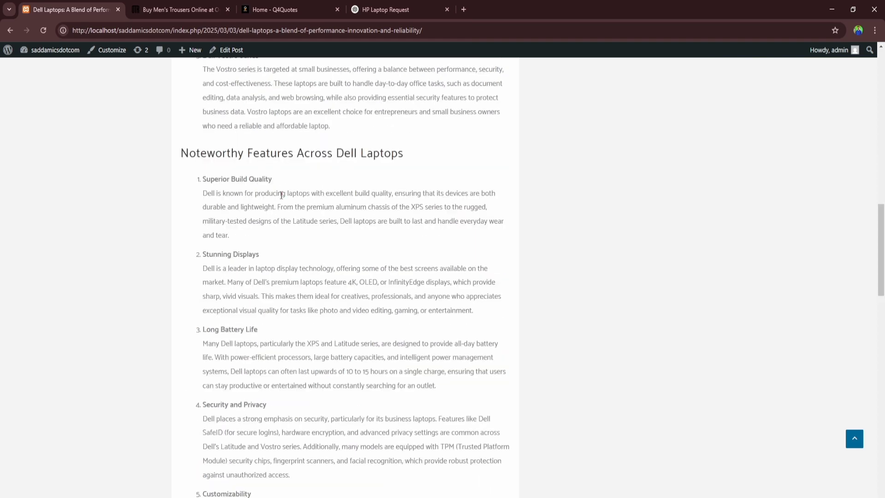
scroll(281, 195, "down", 20)
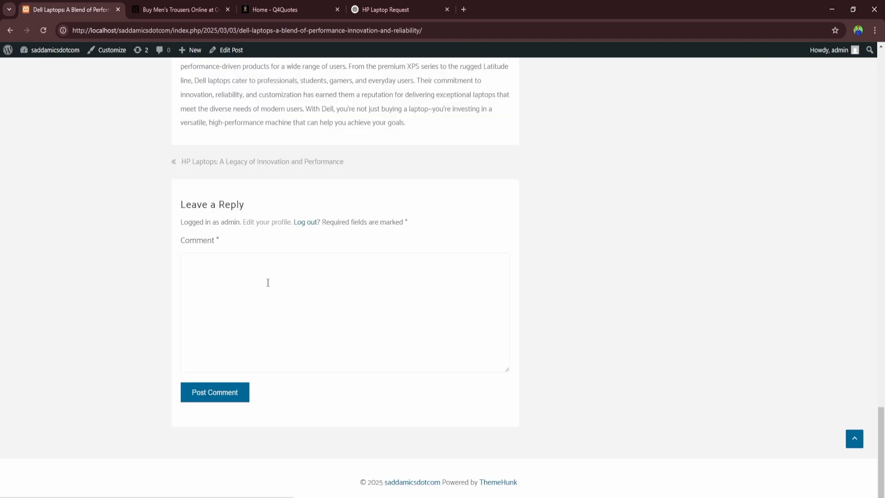
scroll(268, 282, "up", 8)
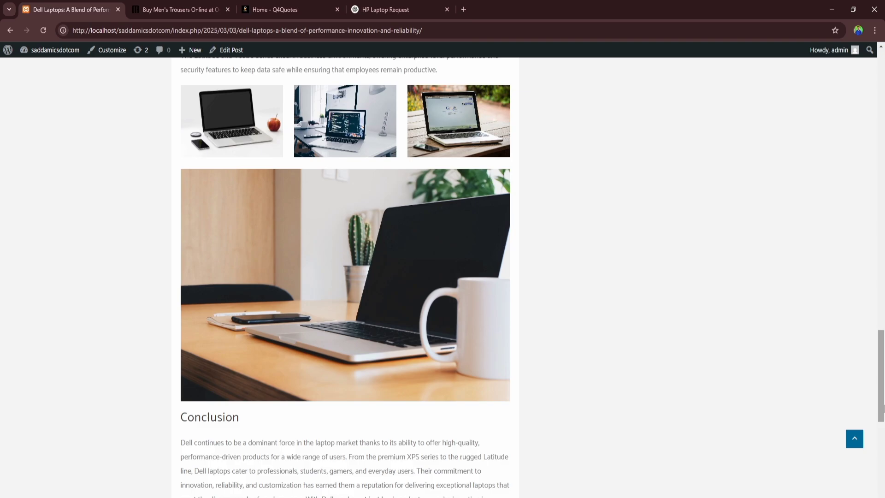
scroll(518, 316, "up", 20)
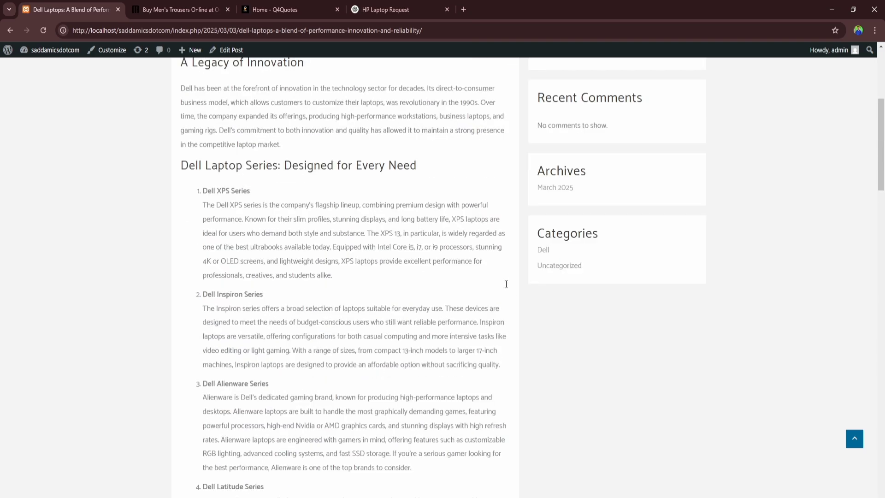
scroll(506, 283, "up", 5)
mouse_move(683, 81)
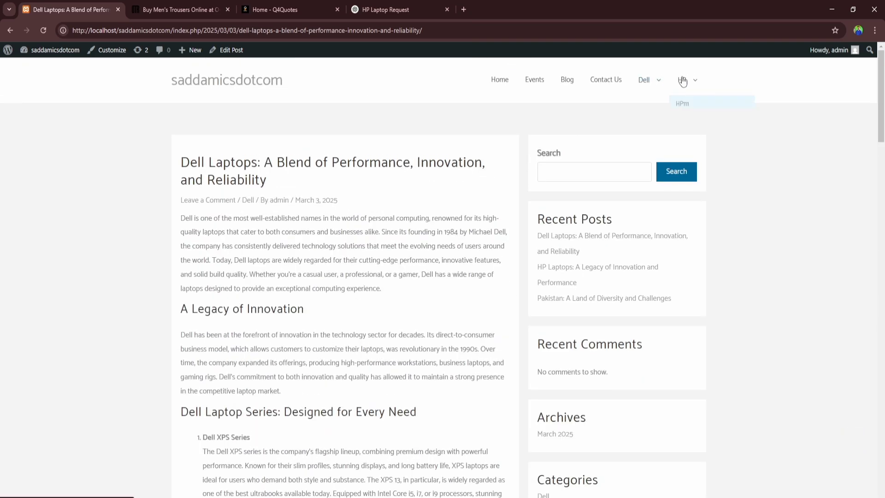
mouse_move(644, 88)
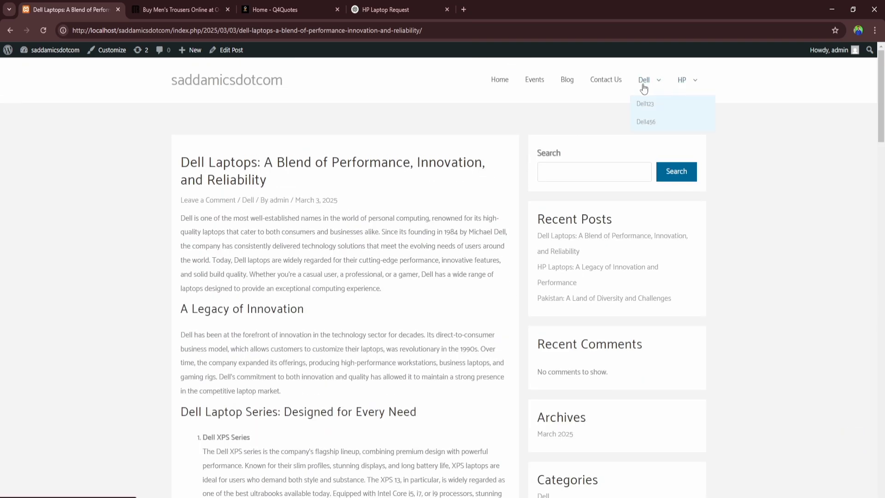